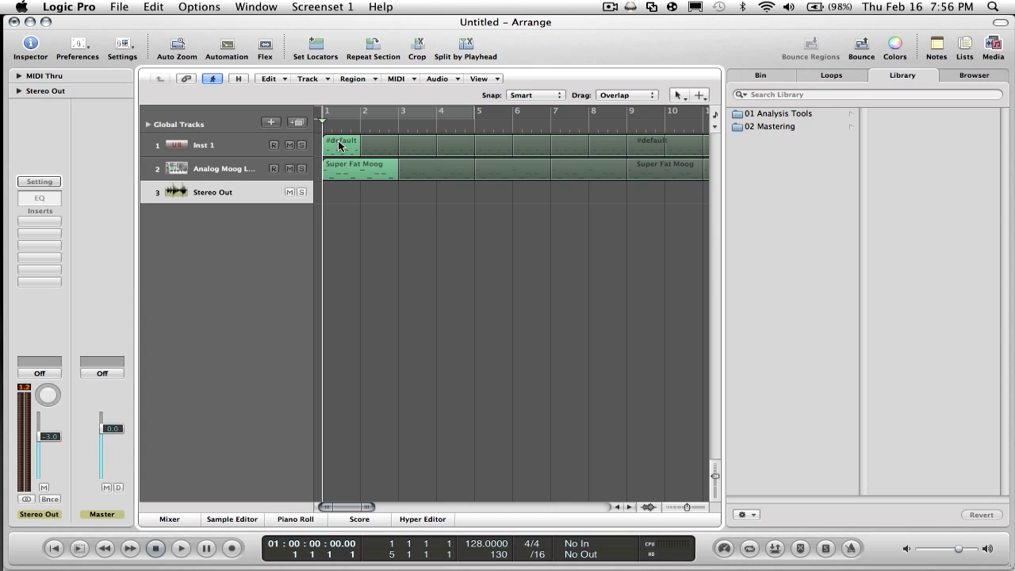
# Scrub the playhead between bars 1 and 3 in the bar ruler.
pyautogui.click(374, 129)
pyautogui.moveTo(393, 129); pyautogui.dragTo(323, 129)
# Show the mixer and select the Stereo Out channel strip.
pyautogui.click(186, 522)
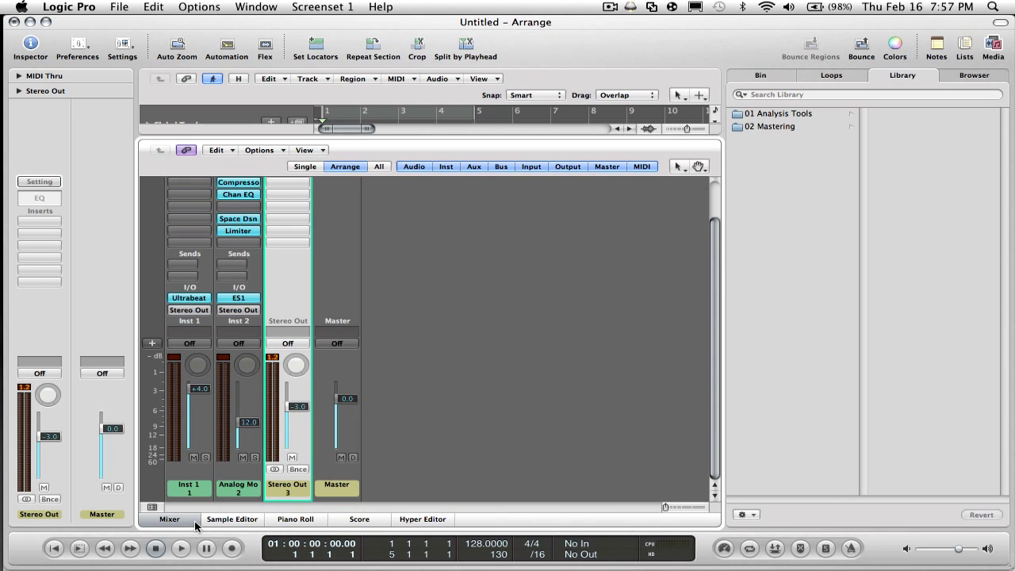
pyautogui.click(195, 525)
pyautogui.click(167, 519)
pyautogui.click(327, 482)
pyautogui.click(284, 485)
pyautogui.scroll(3, 279, 476)
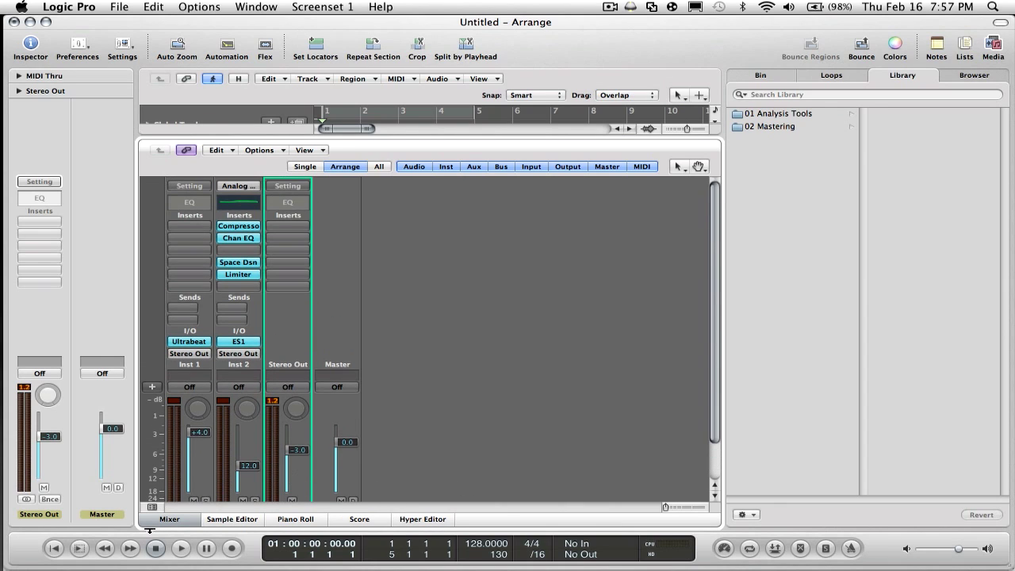
pyautogui.scroll(-3, 309, 484)
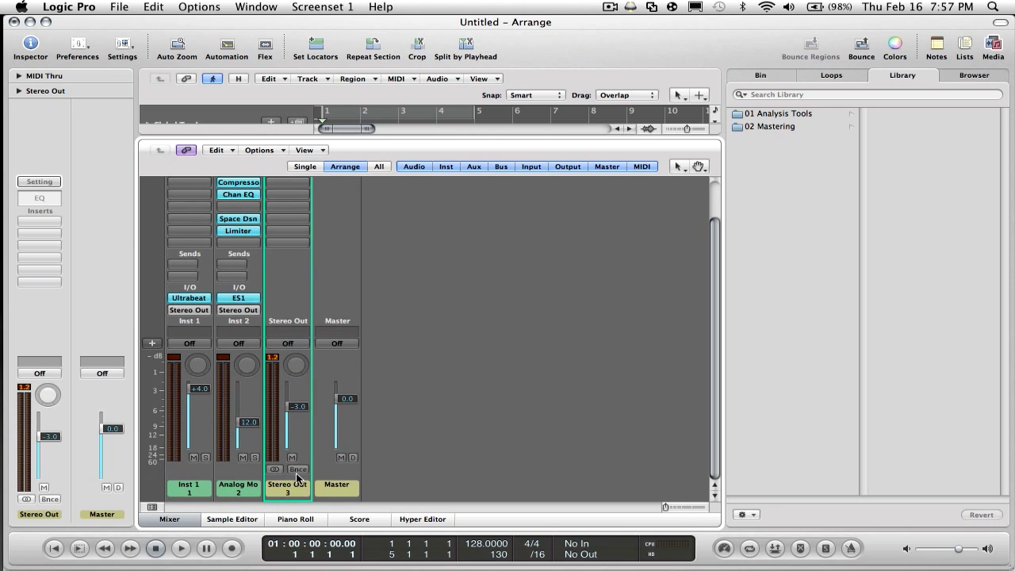
pyautogui.click(264, 454)
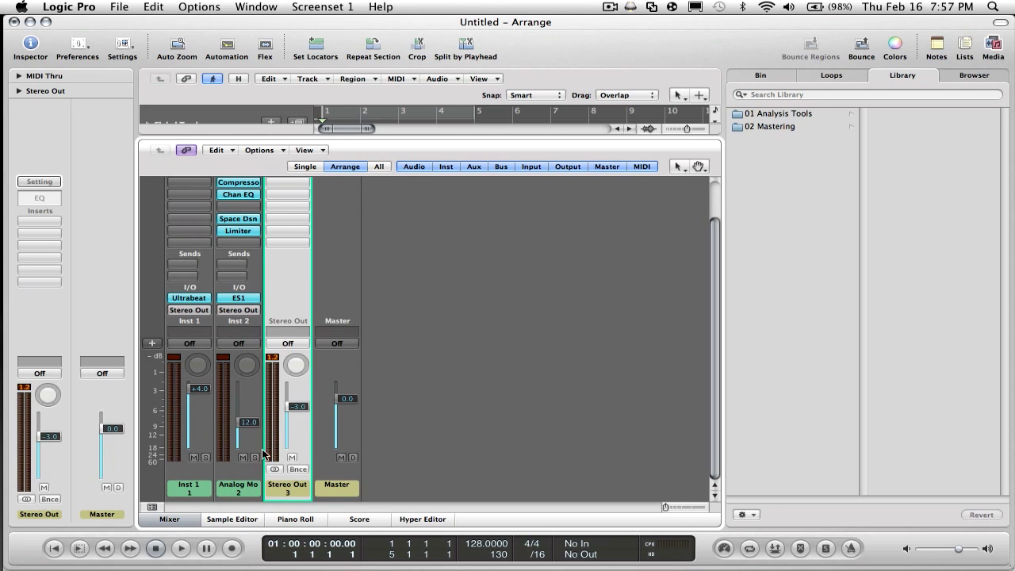
# Create an arrange track for the Stereo Out strip and hide the mixer.
pyautogui.click(261, 151)
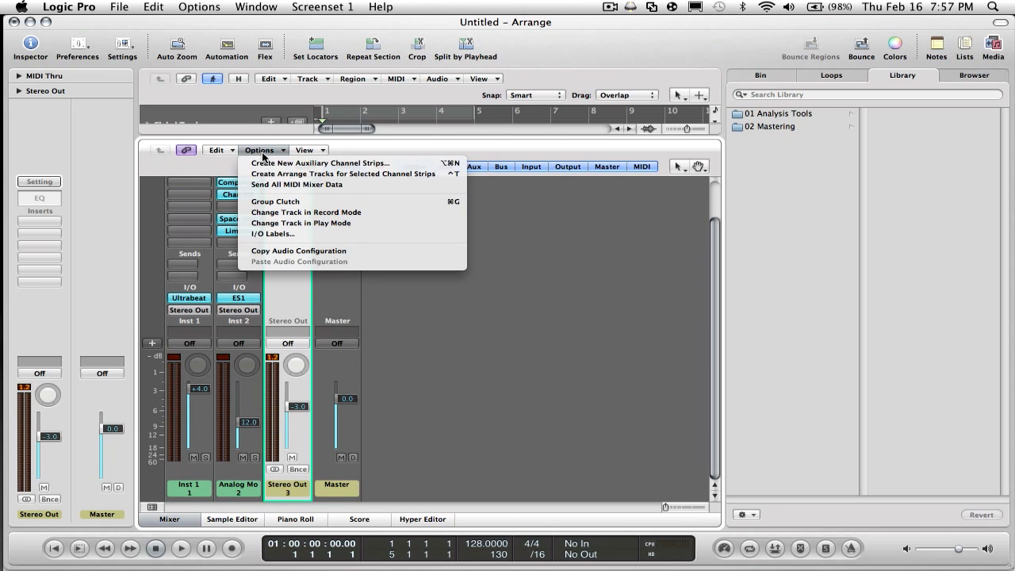
pyautogui.click(395, 178)
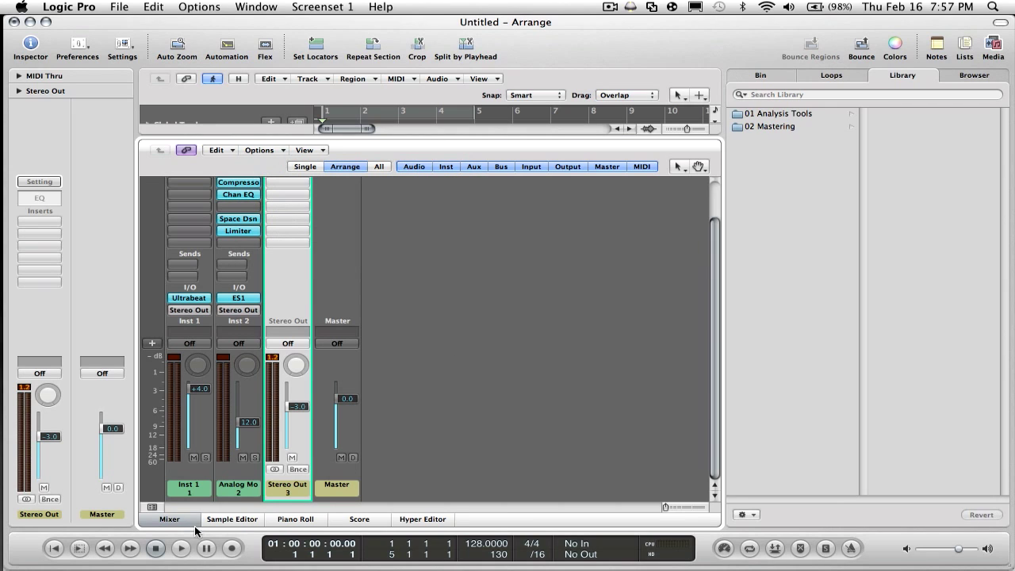
pyautogui.press('x')
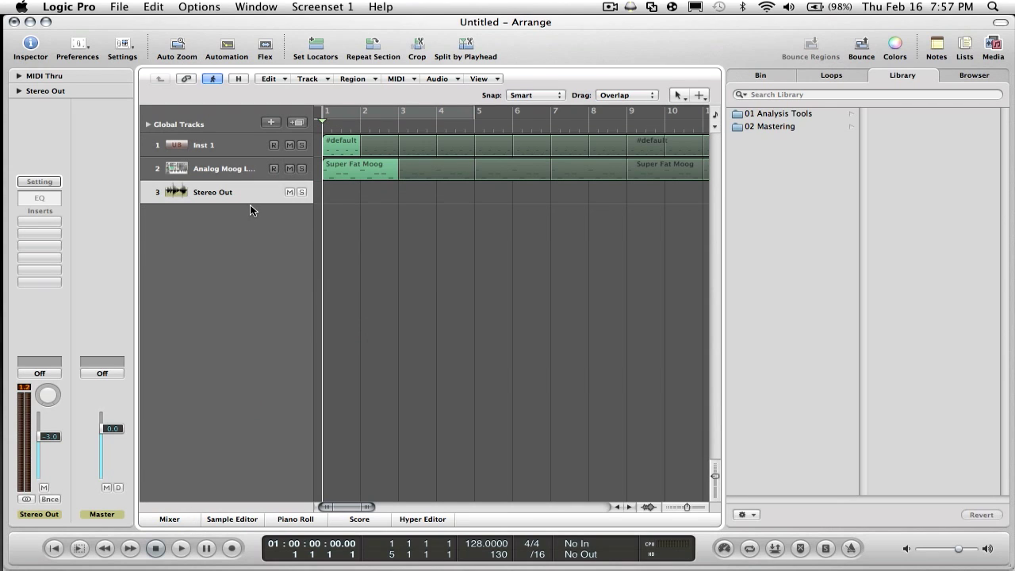
pyautogui.moveTo(250, 205); pyautogui.dragTo(237, 224)
pyautogui.click(217, 151)
pyautogui.click(219, 162)
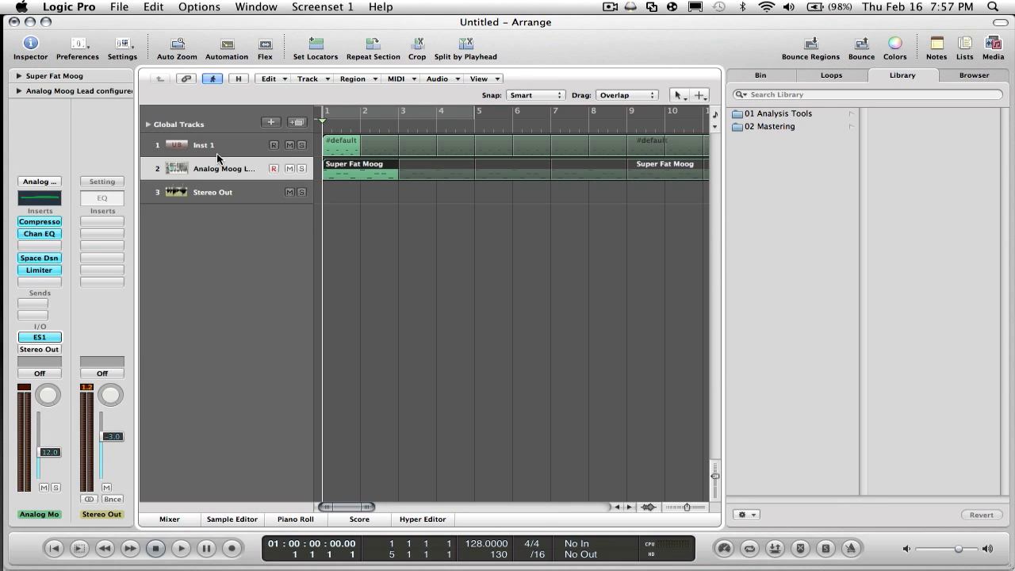
pyautogui.click(217, 152)
pyautogui.click(219, 165)
pyautogui.click(226, 152)
pyautogui.click(230, 165)
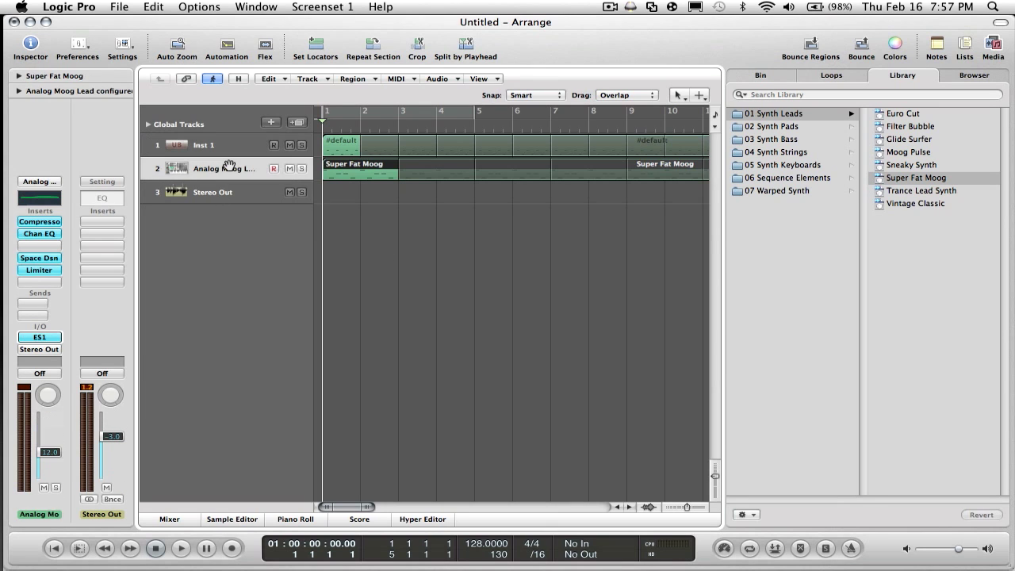
pyautogui.click(226, 194)
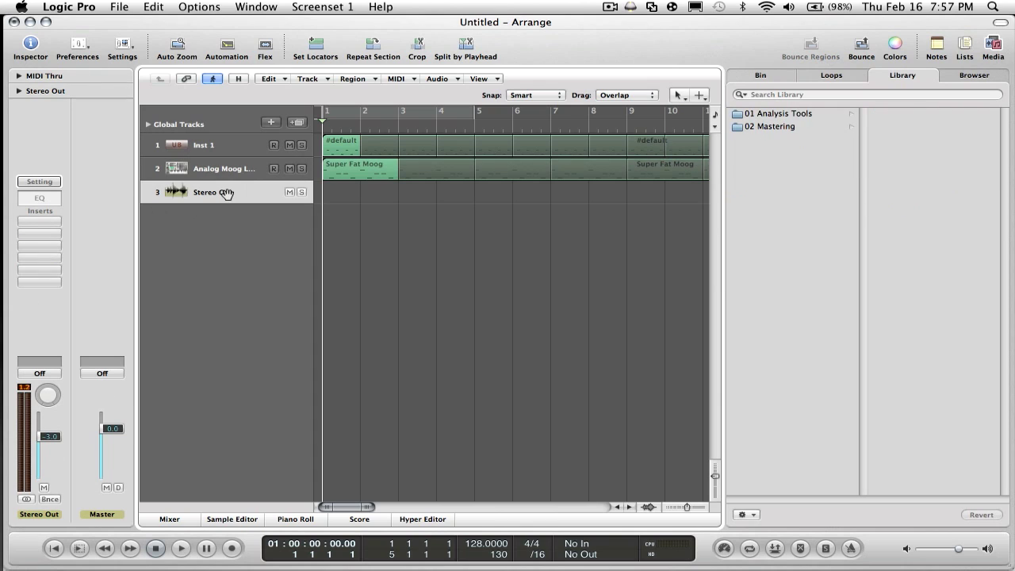
# Insert a stereo AUHipass filter in Stereo Out's first insert slot and close its window.
pyautogui.click(45, 219)
pyautogui.moveTo(54, 380)
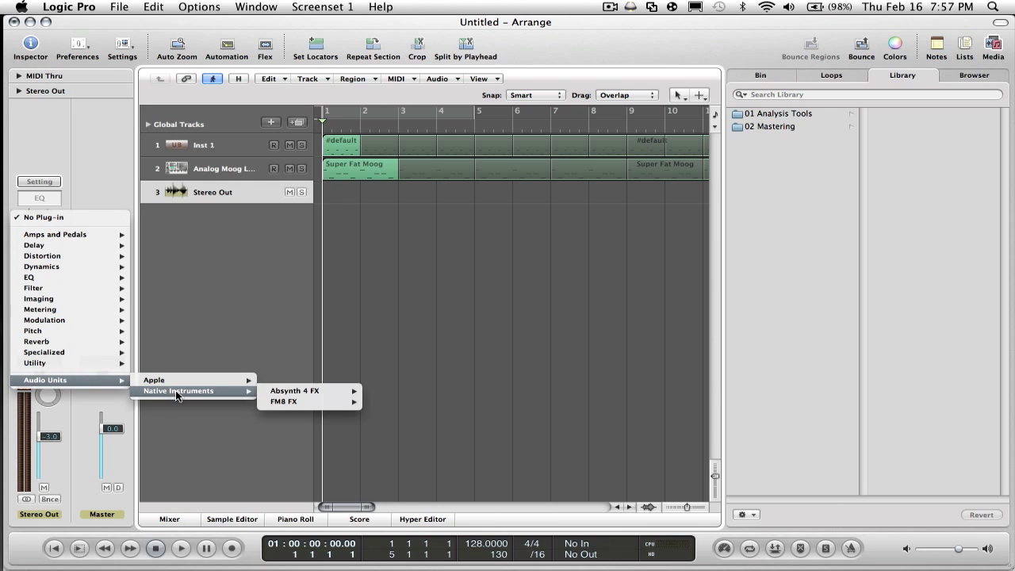
pyautogui.moveTo(214, 380)
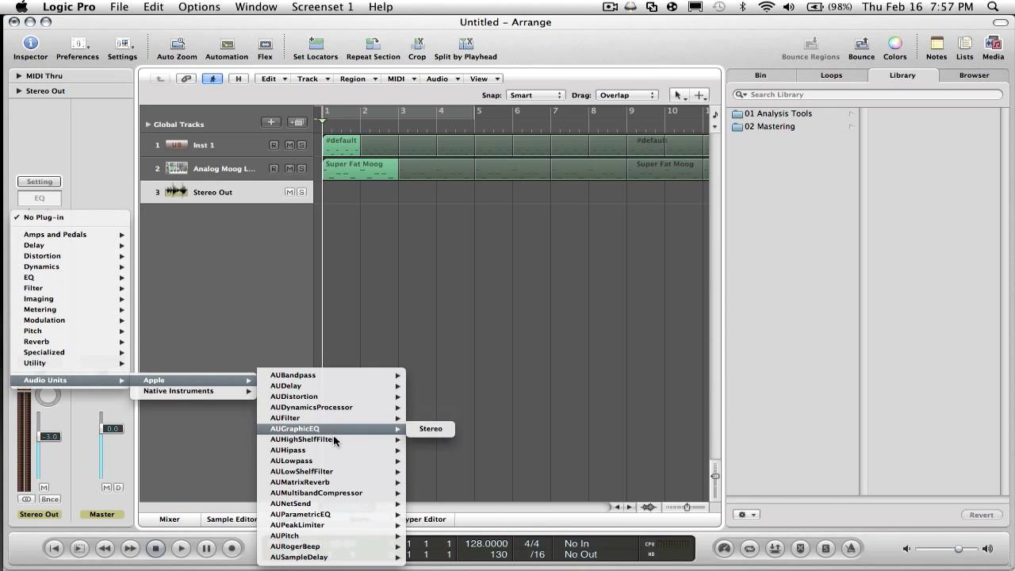
pyautogui.moveTo(336, 449)
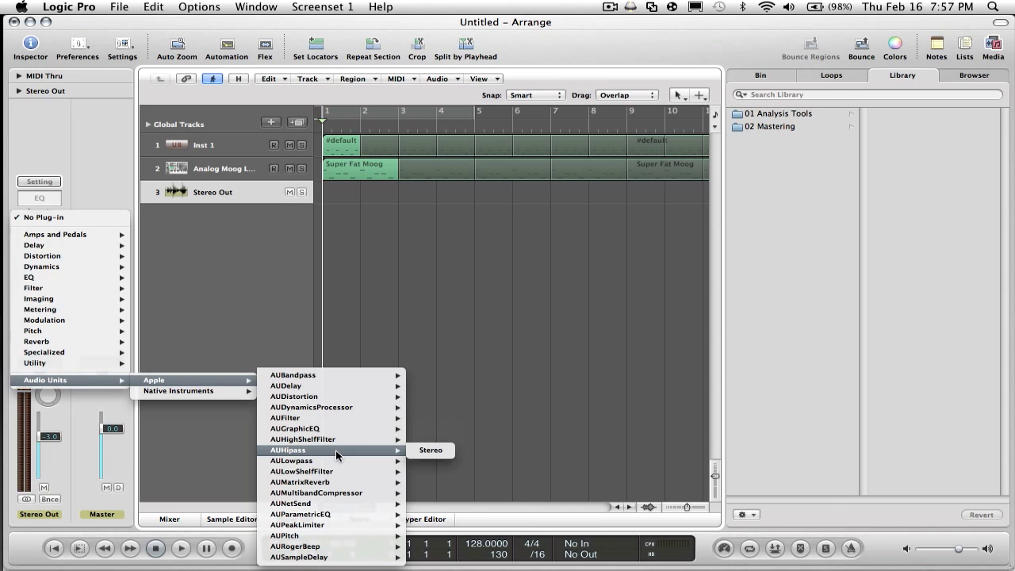
pyautogui.click(430, 450)
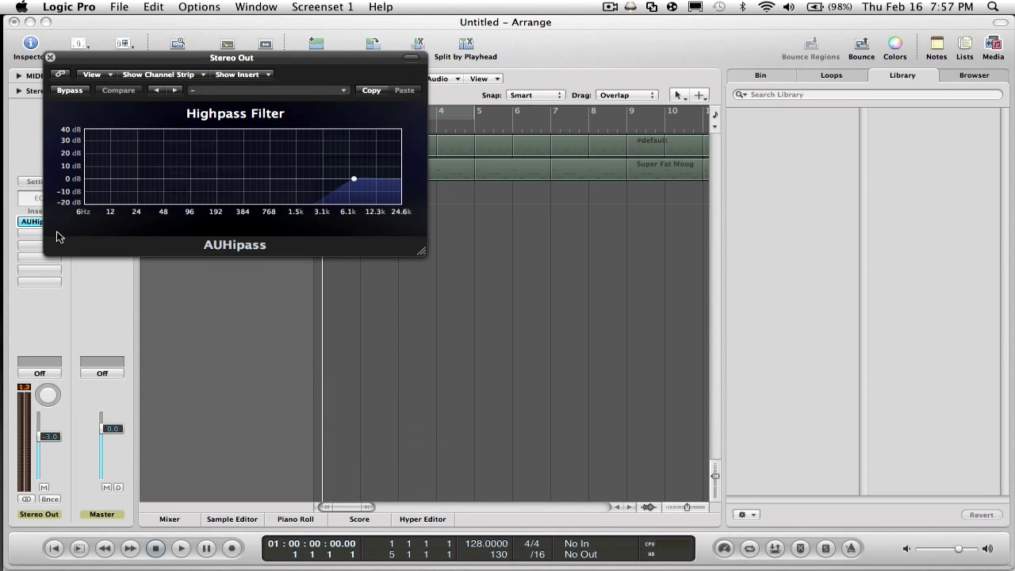
pyautogui.click(49, 58)
# Insert a stereo AULowpass filter in the next Stereo Out insert slot.
pyautogui.click(25, 234)
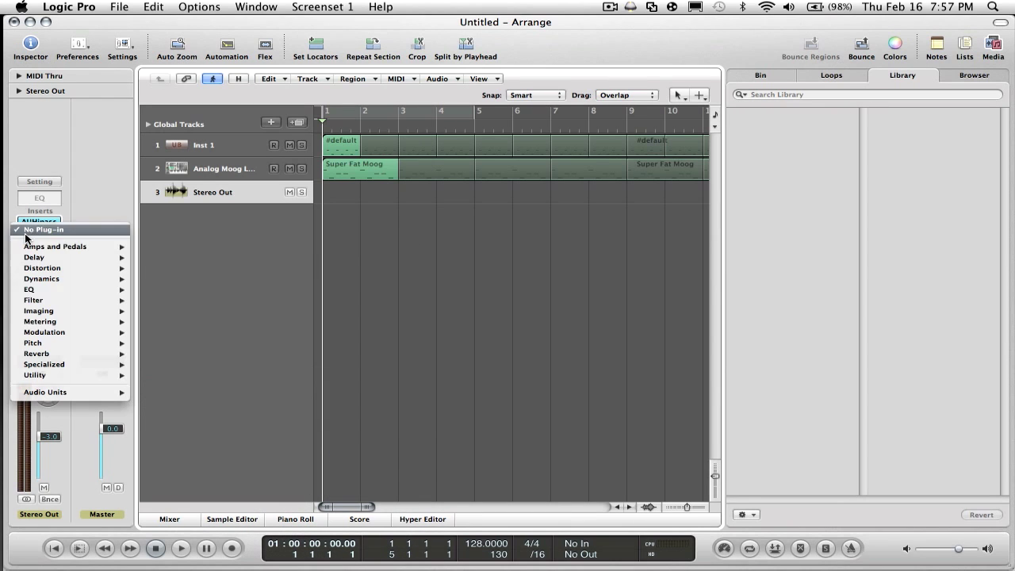
pyautogui.moveTo(71, 319)
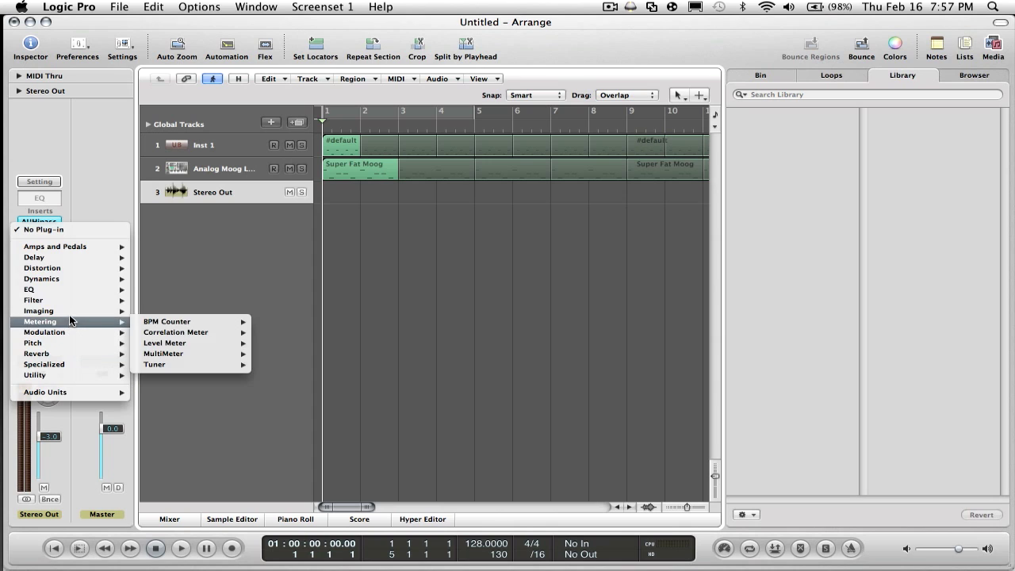
pyautogui.moveTo(80, 392)
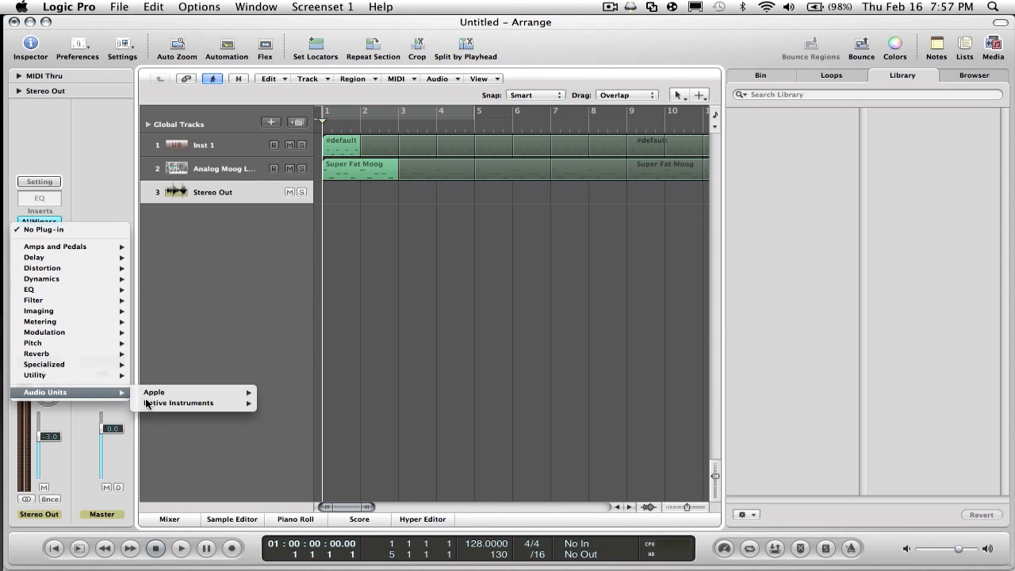
pyautogui.moveTo(176, 393)
pyautogui.moveTo(323, 460)
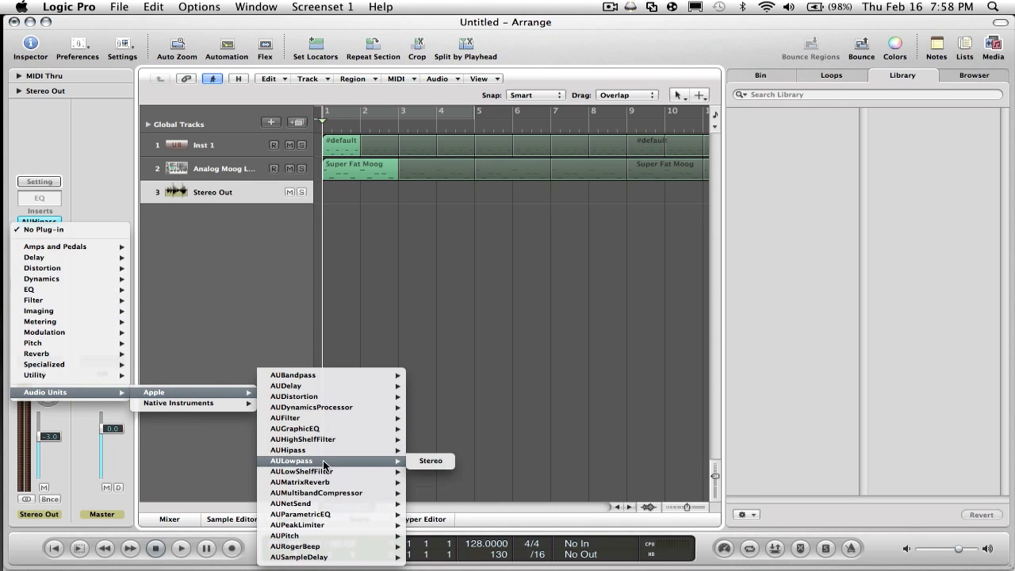
pyautogui.click(429, 461)
# Show automation and lower Stereo Out's AUHipass cutoff line to 10 Hz, then start playback.
pyautogui.press('super+w')
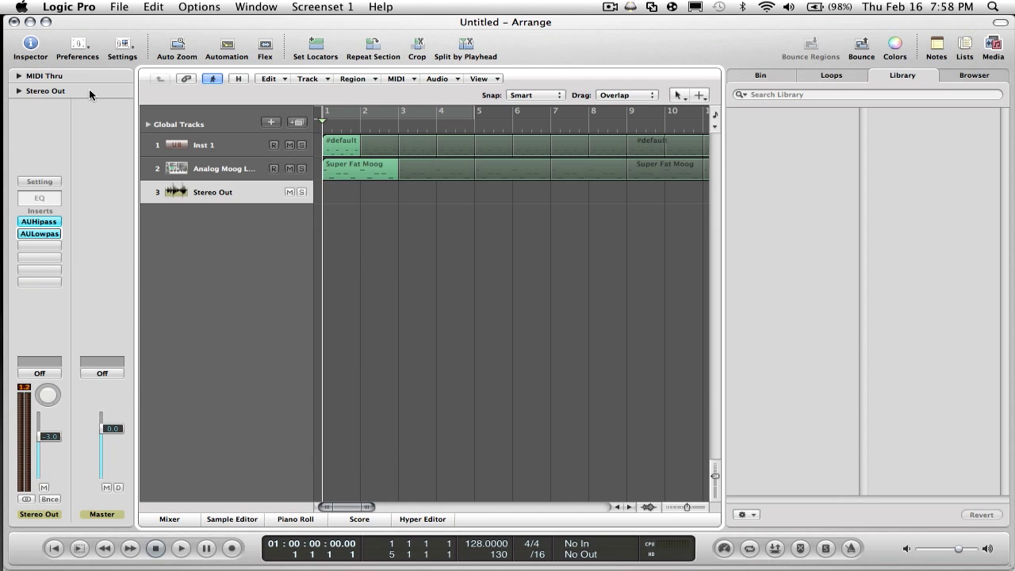
pyautogui.press('a')
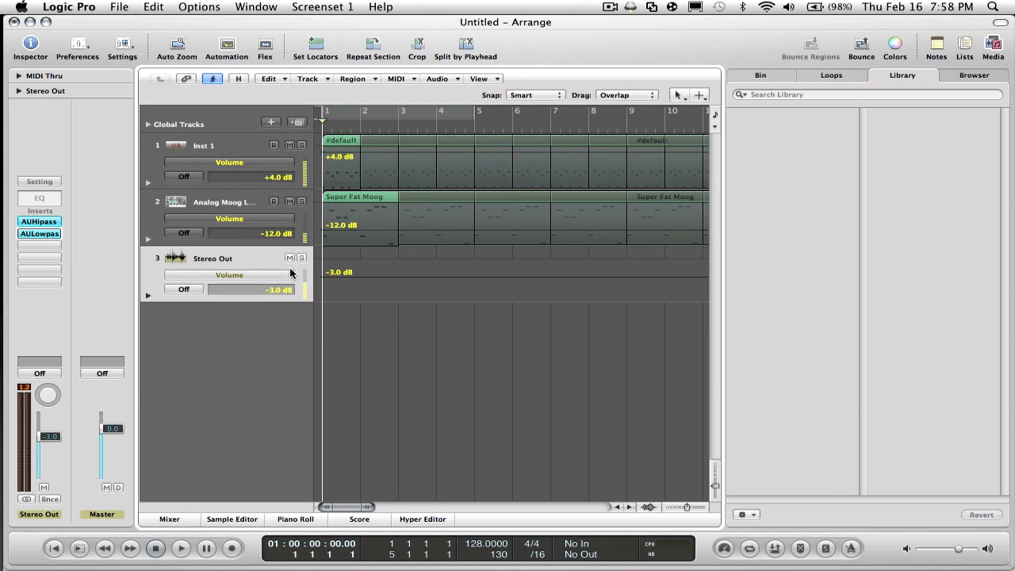
pyautogui.click(250, 275)
pyautogui.moveTo(270, 238)
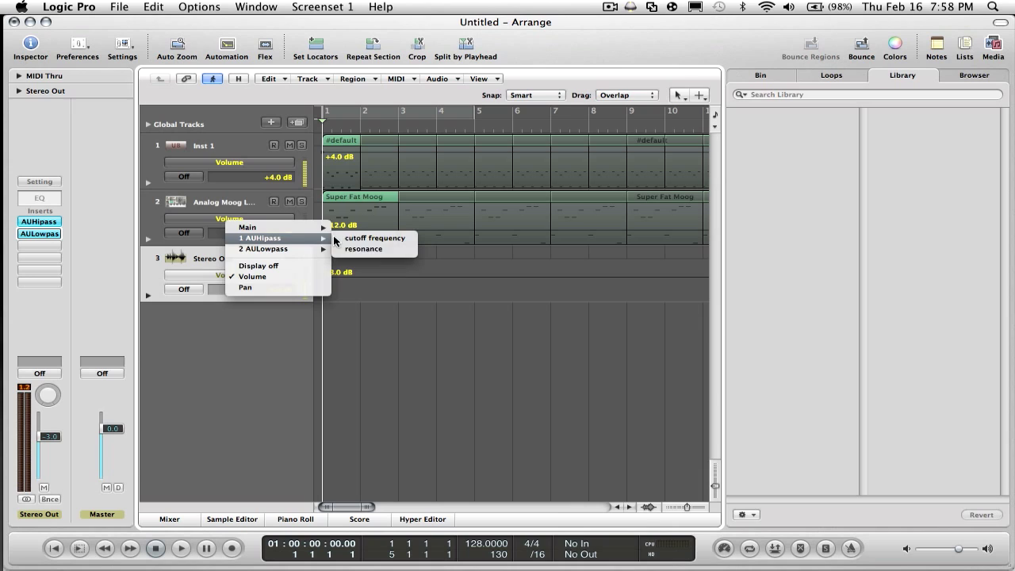
pyautogui.click(370, 239)
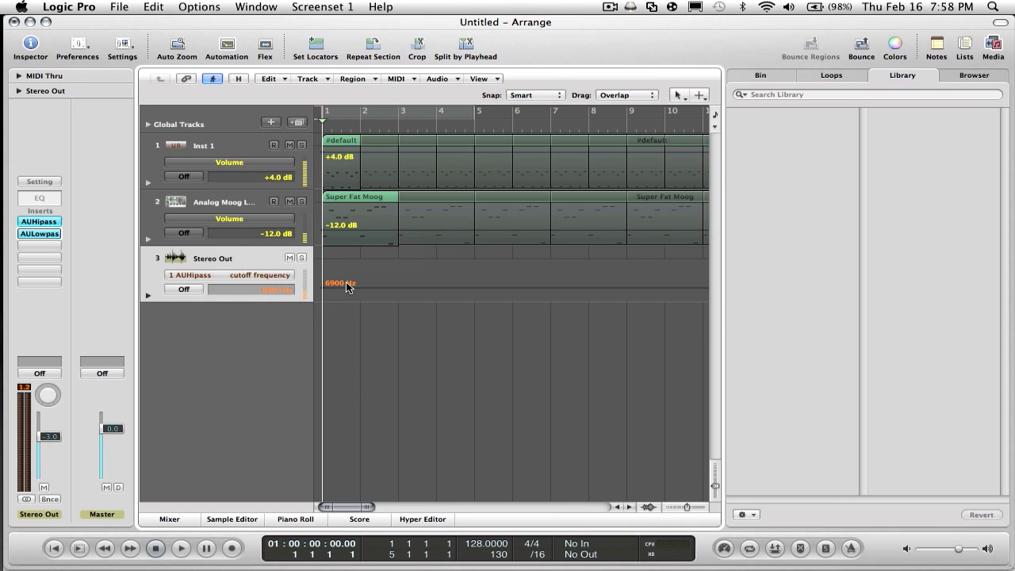
pyautogui.moveTo(350, 290); pyautogui.dragTo(350, 326)
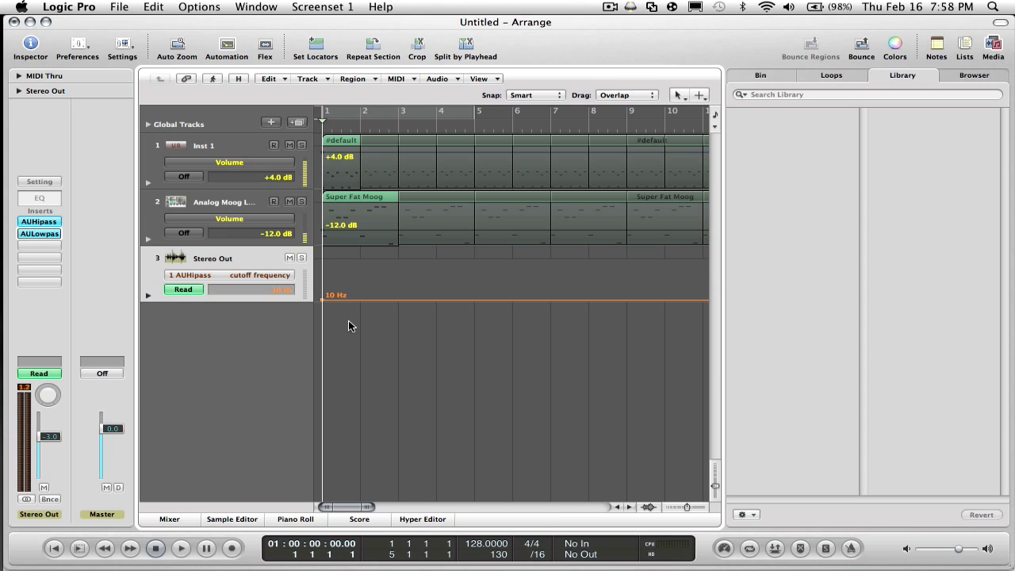
pyautogui.press('space')
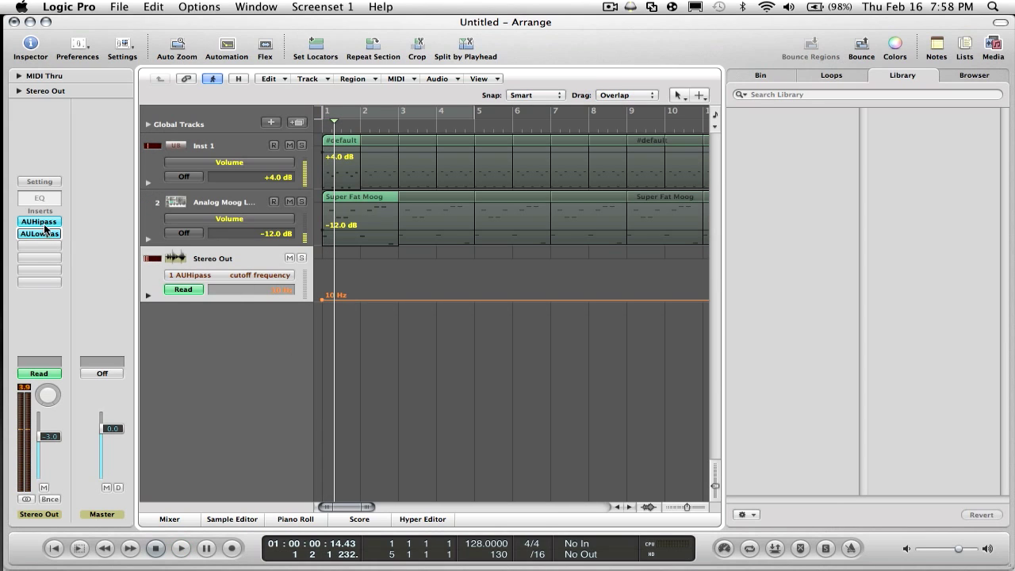
# Switch the Stereo Out lane to AULowpass cutoff frequency, flat at 6900 Hz, and audition it.
pyautogui.click(245, 276)
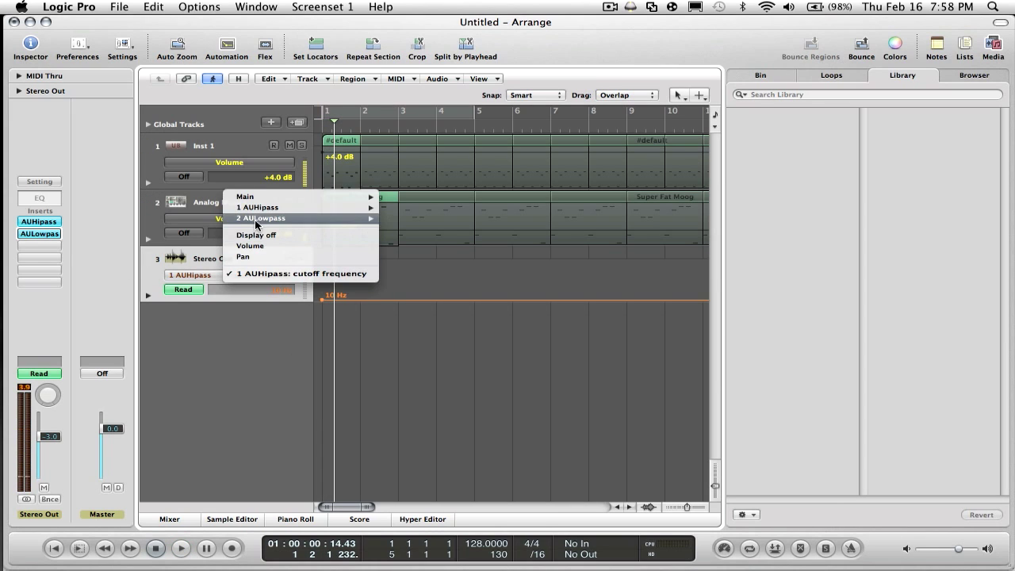
pyautogui.click(420, 219)
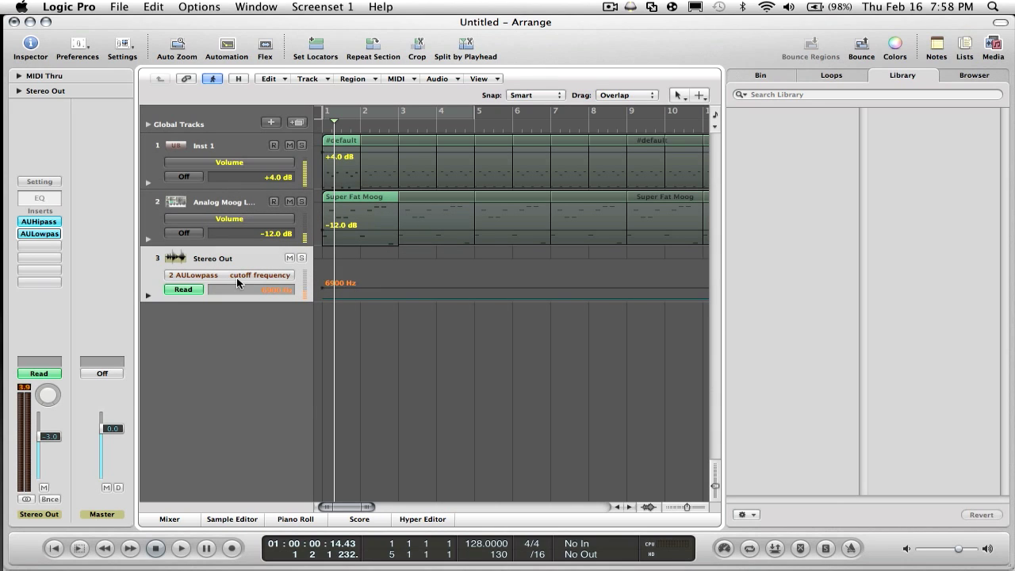
pyautogui.press('space')
pyautogui.moveTo(371, 295)
pyautogui.moveTo(370, 289)
pyautogui.mouseDown()
pyautogui.moveTo(370, 308)
pyautogui.moveTo(371, 293)
pyautogui.mouseUp()
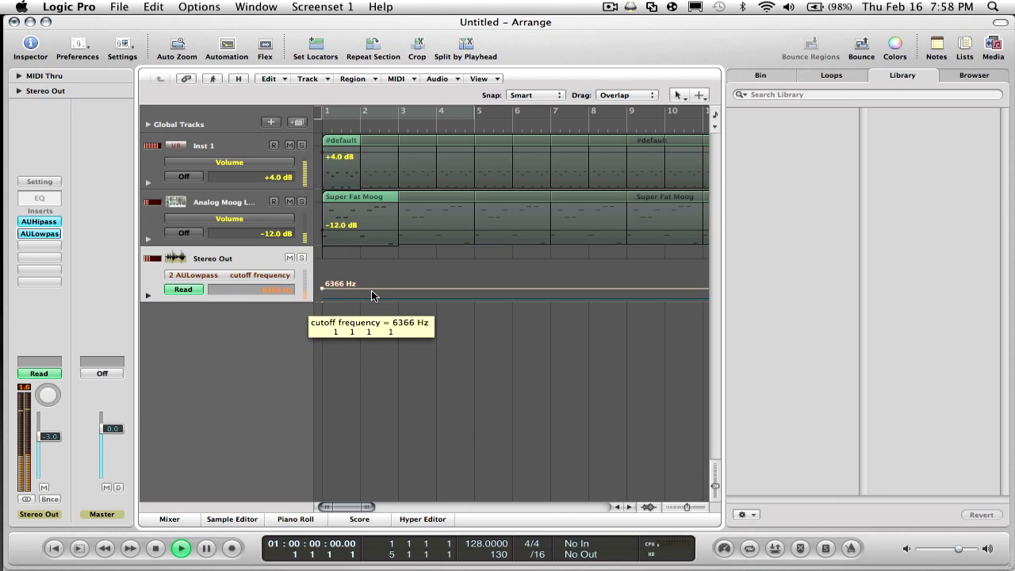
pyautogui.press('space')
pyautogui.press('Return')
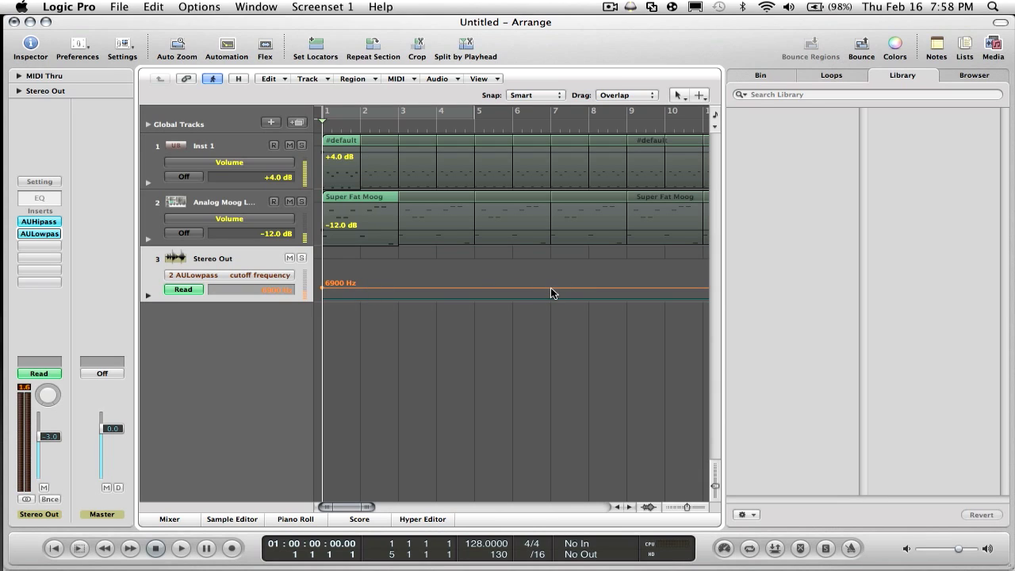
# Add a 6882 Hz point near bar 5 and set the starting cutoff point to about 353 Hz.
pyautogui.click(622, 289)
pyautogui.moveTo(621, 289); pyautogui.dragTo(475, 287)
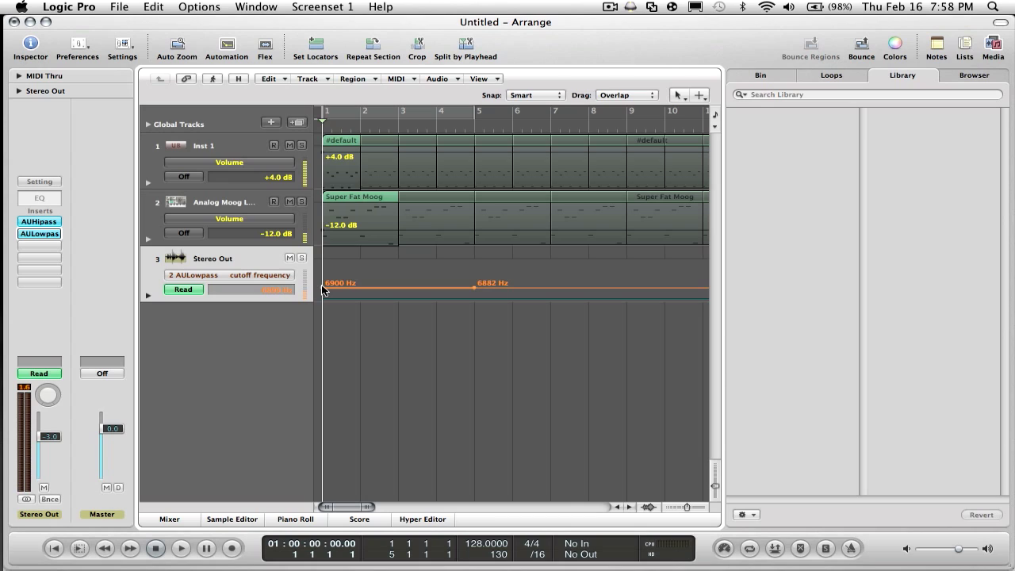
pyautogui.moveTo(323, 290); pyautogui.dragTo(319, 311)
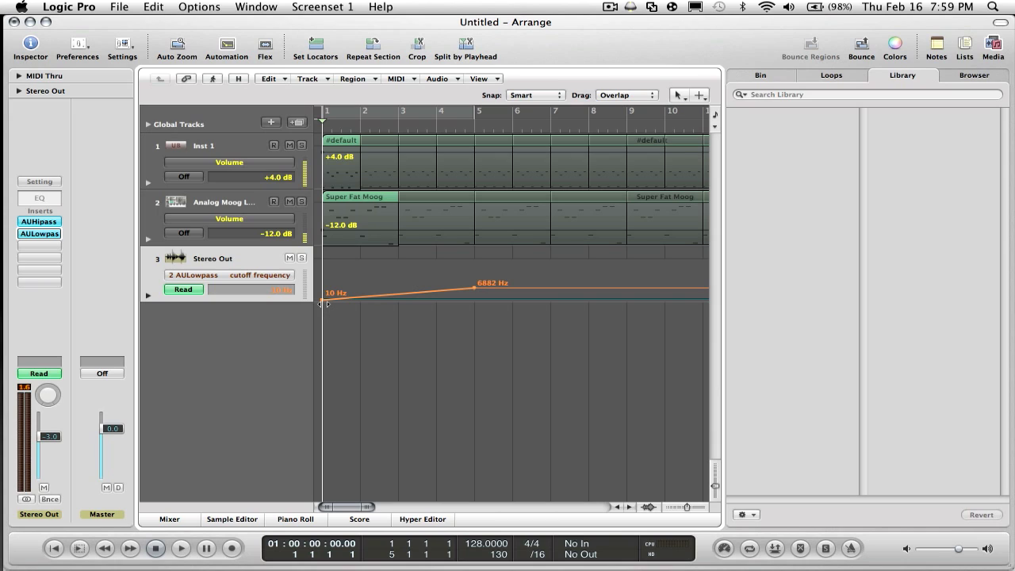
pyautogui.moveTo(322, 302); pyautogui.dragTo(322, 298)
# Play back the lowpass sweep, then return the playhead to the beginning.
pyautogui.press('space')
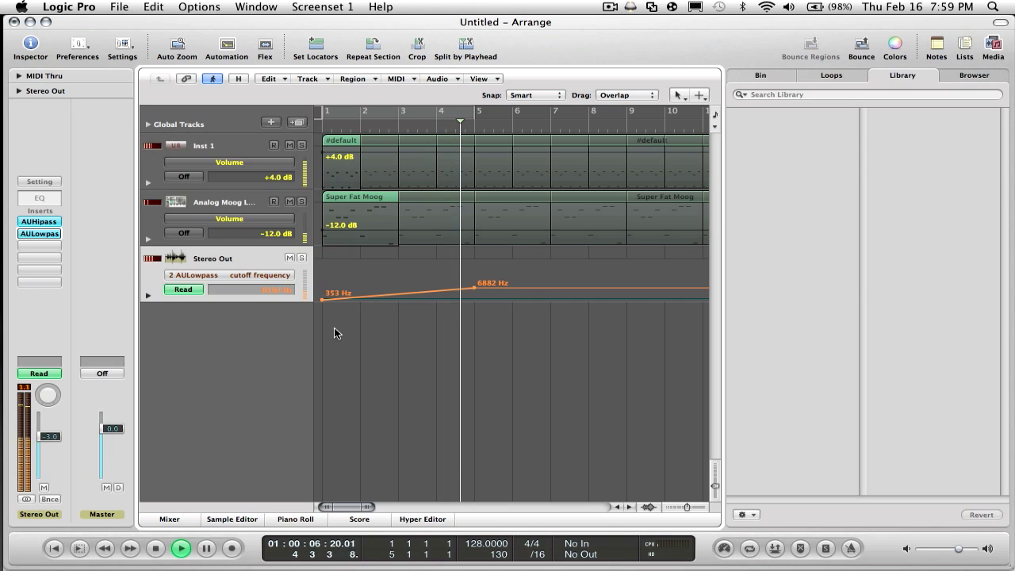
pyautogui.press('space')
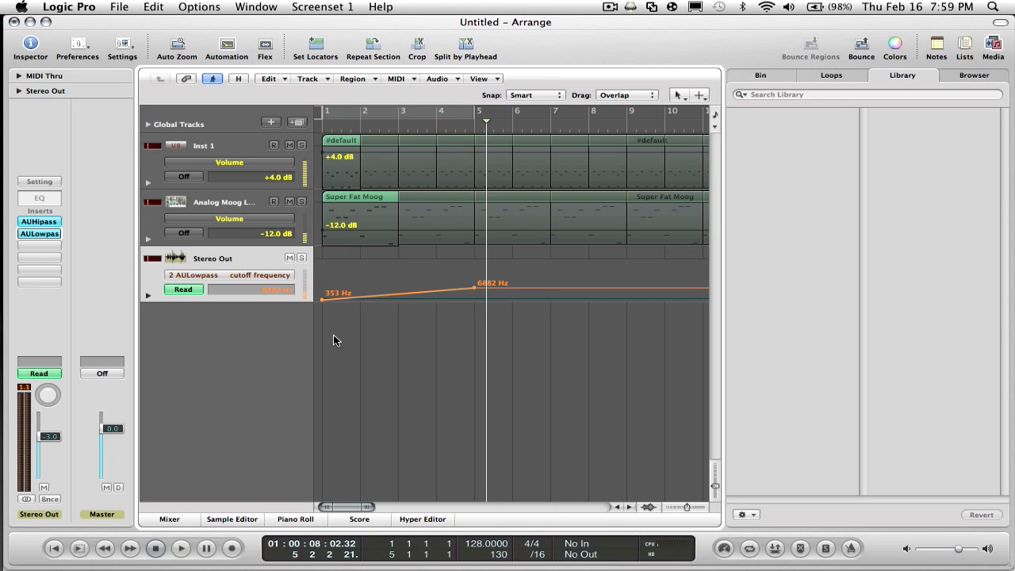
pyautogui.press('Return')
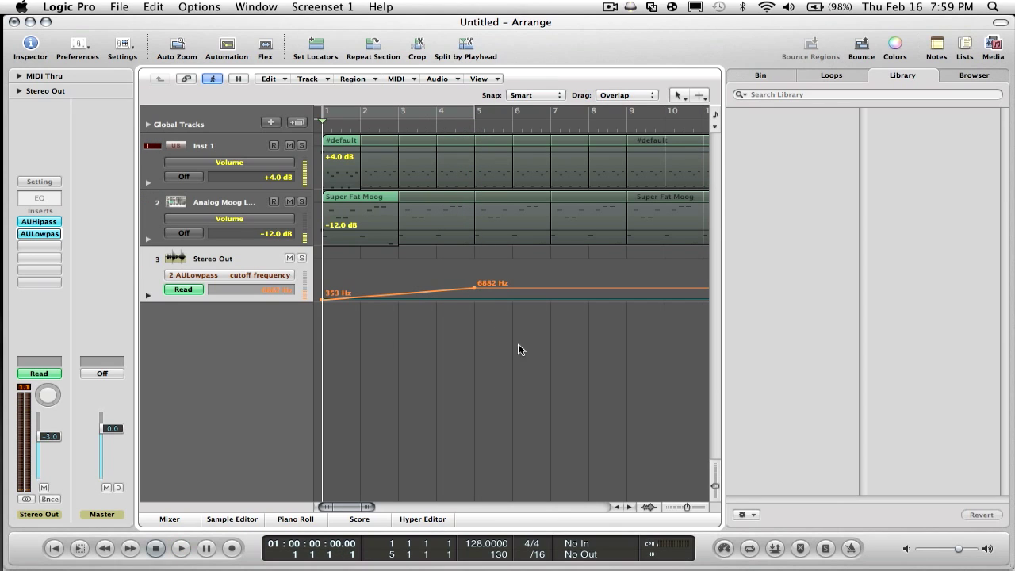
pyautogui.click(230, 276)
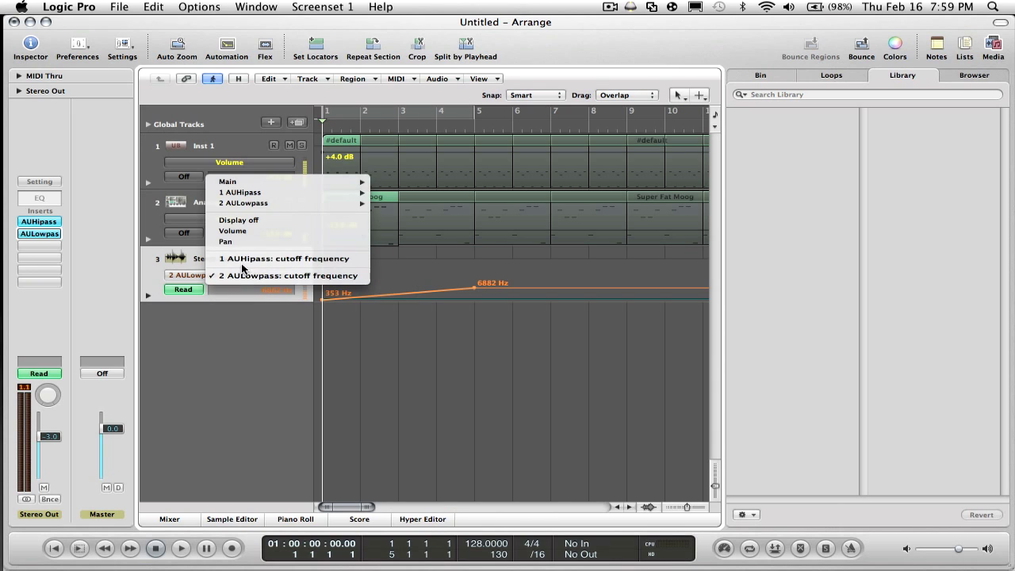
# Show Stereo Out's AUHipass cutoff lane and add points at bar 9 (10 Hz) and bar 13 (4001 Hz).
pyautogui.click(245, 258)
pyautogui.hscroll(3, 354, 509)
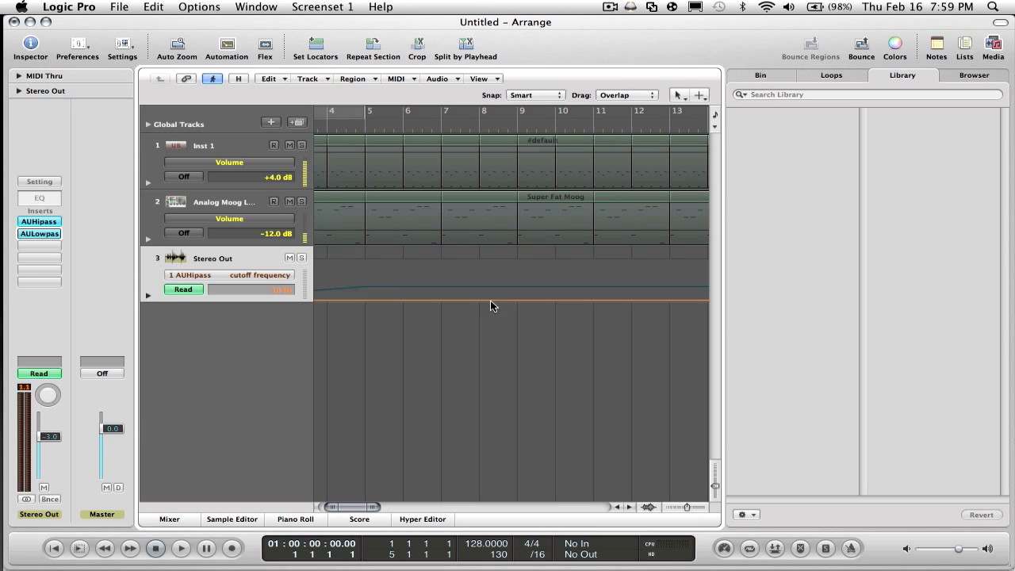
pyautogui.click(517, 300)
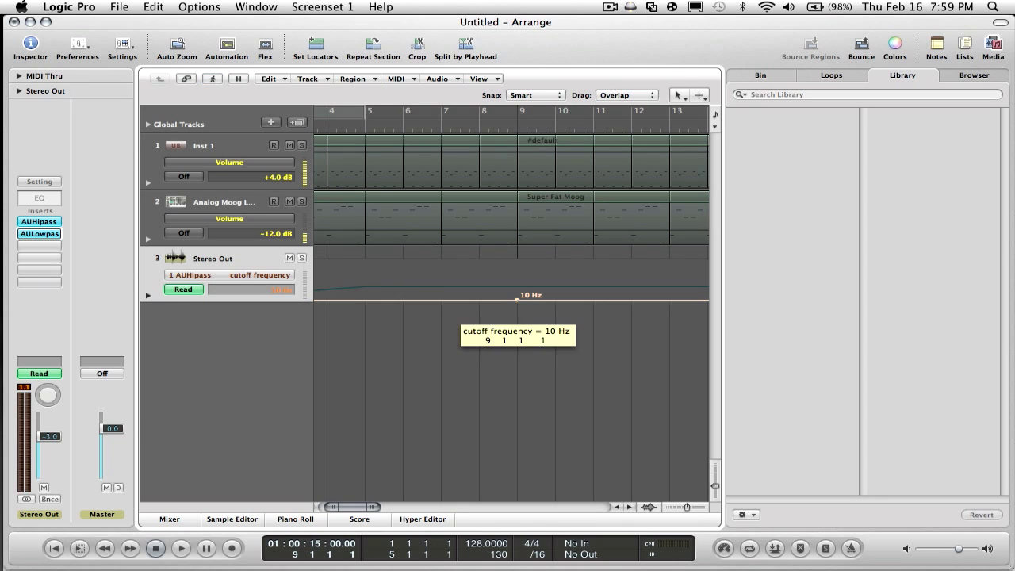
pyautogui.hscroll(3, 341, 508)
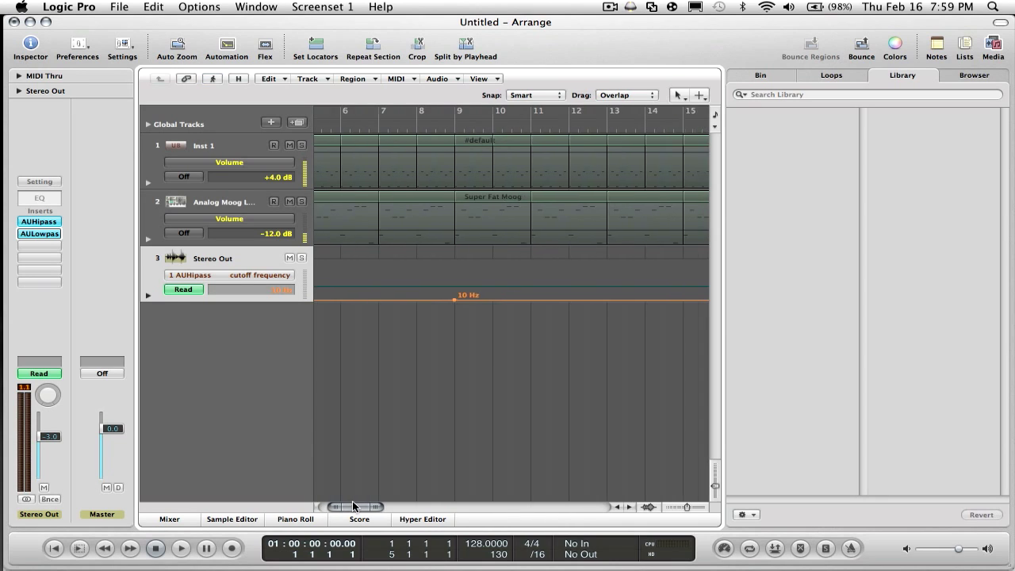
pyautogui.click(559, 299)
pyautogui.moveTo(559, 299); pyautogui.dragTo(558, 293)
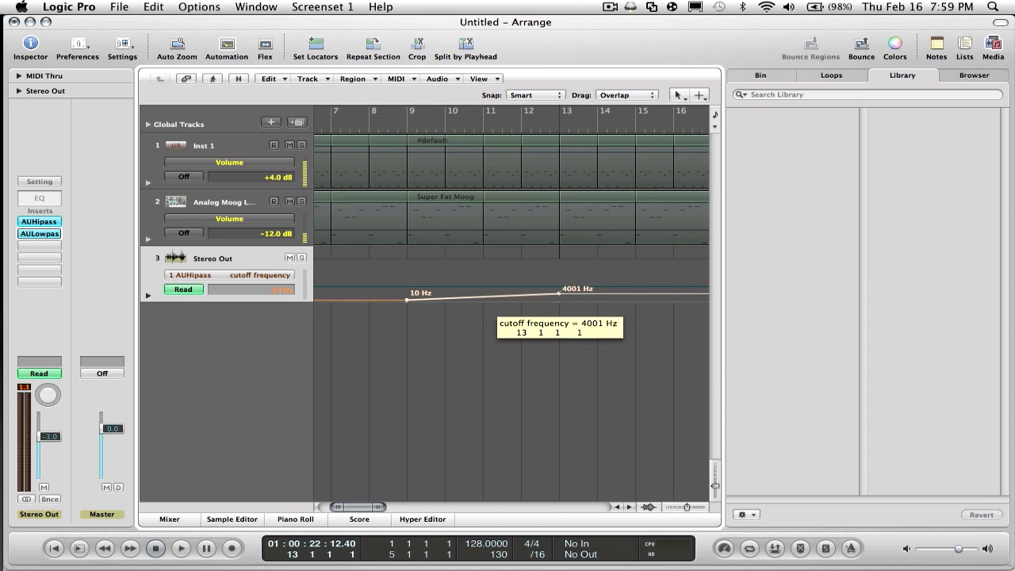
# Audition the highpass sweep from the song start and again from bar 7.
pyautogui.press('Return')
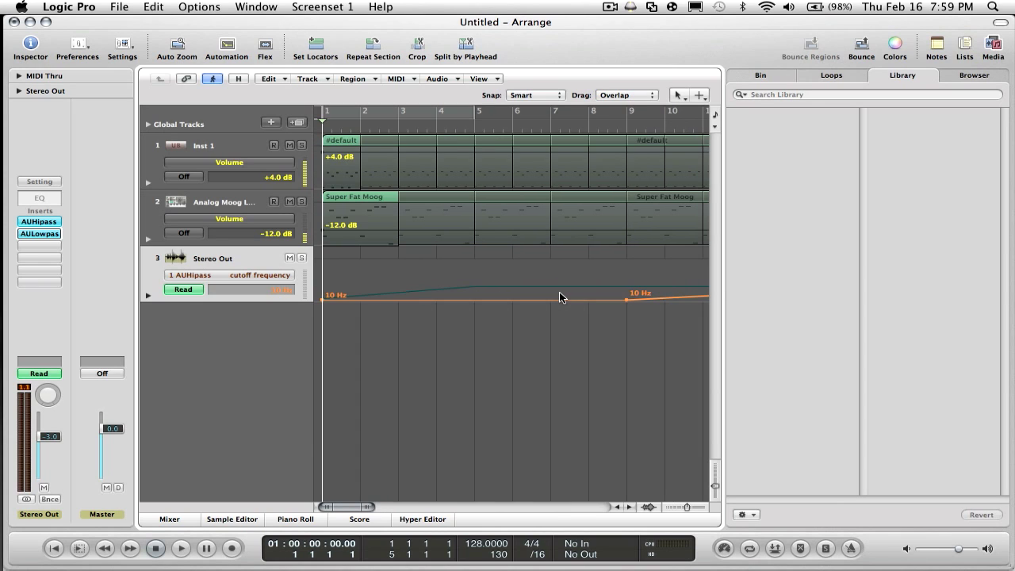
pyautogui.press('space')
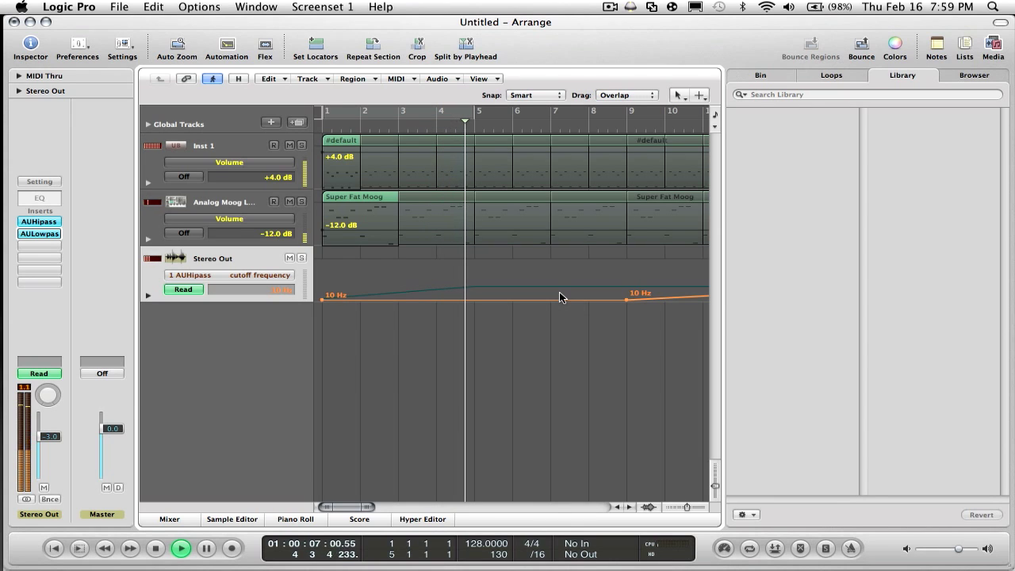
pyautogui.press('space')
pyautogui.press('.')
pyautogui.press('.')
pyautogui.press('space')
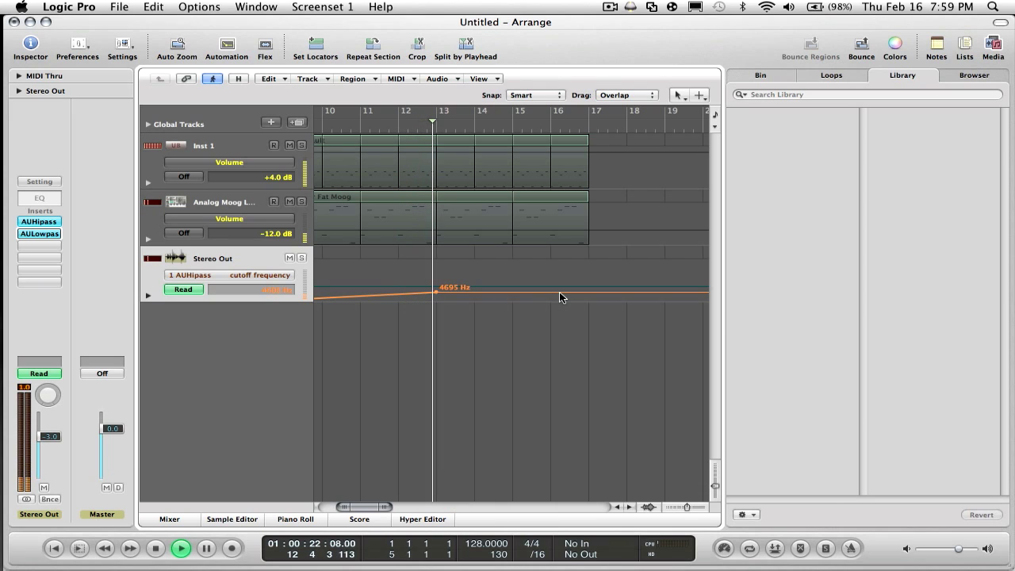
pyautogui.press('space')
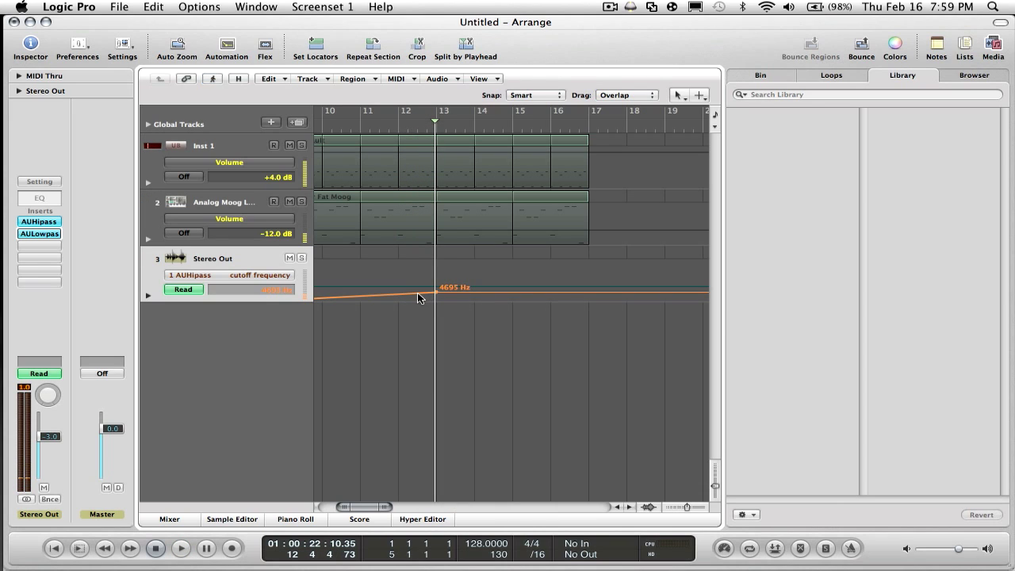
# Move the peak cutoff point back toward bar 11 at 2092 Hz and audition the new ramp.
pyautogui.click(418, 294)
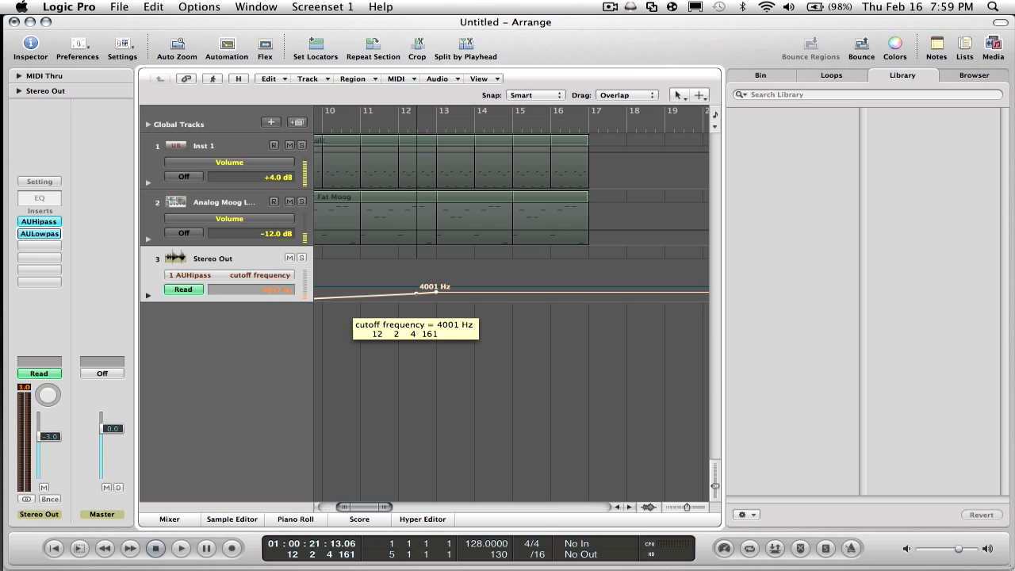
pyautogui.moveTo(416, 293); pyautogui.dragTo(360, 294)
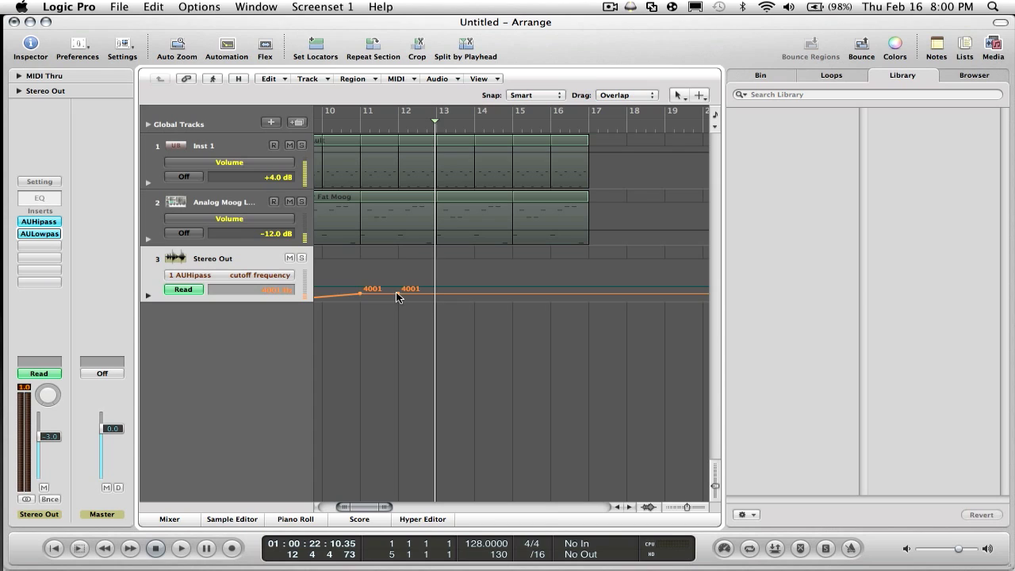
pyautogui.moveTo(399, 295); pyautogui.dragTo(350, 296)
pyautogui.press(',')
pyautogui.press(',')
pyautogui.press(',')
pyautogui.press(',')
pyautogui.press(',')
pyautogui.press(',')
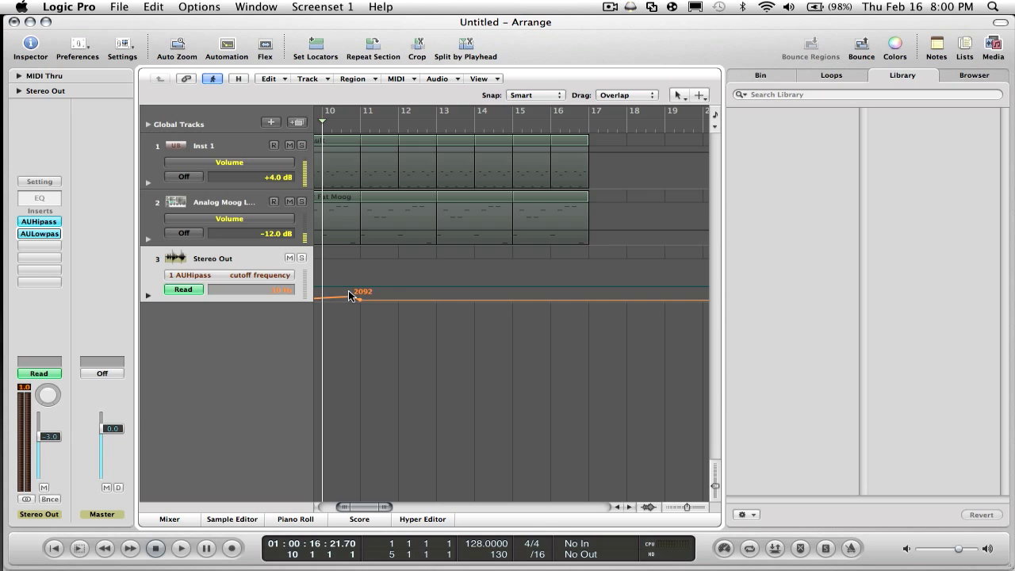
pyautogui.press('space')
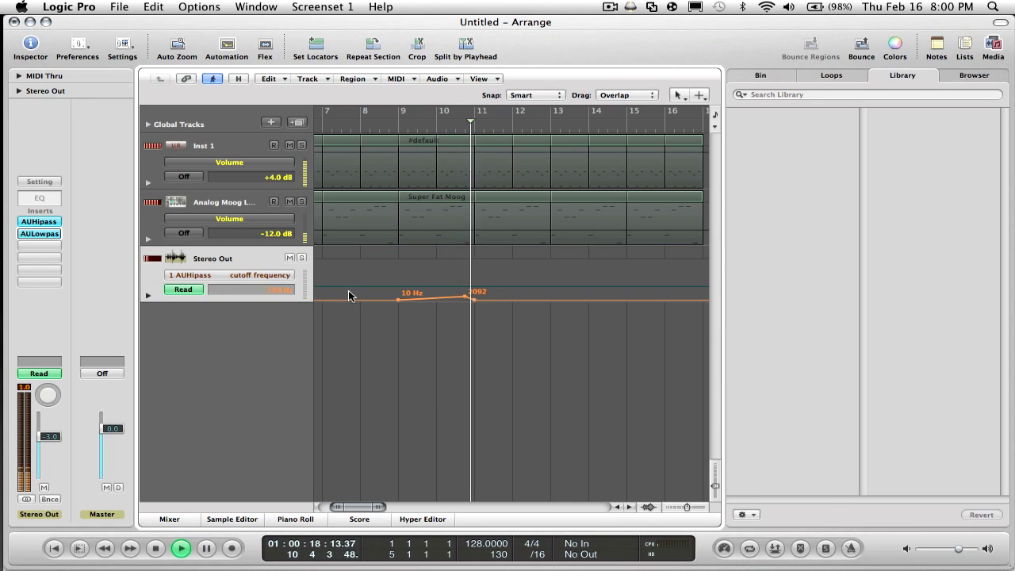
pyautogui.press('space')
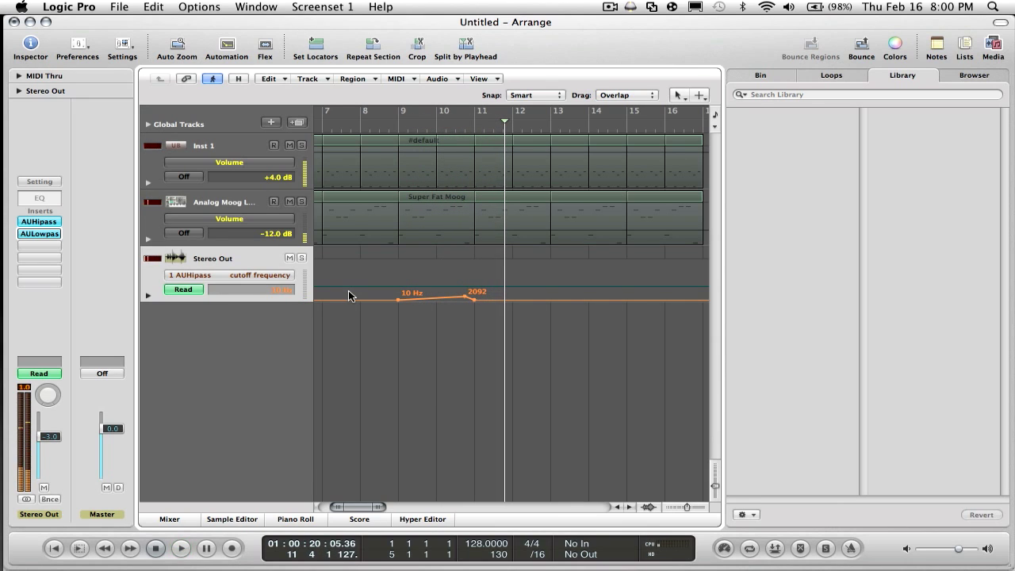
pyautogui.press('Return')
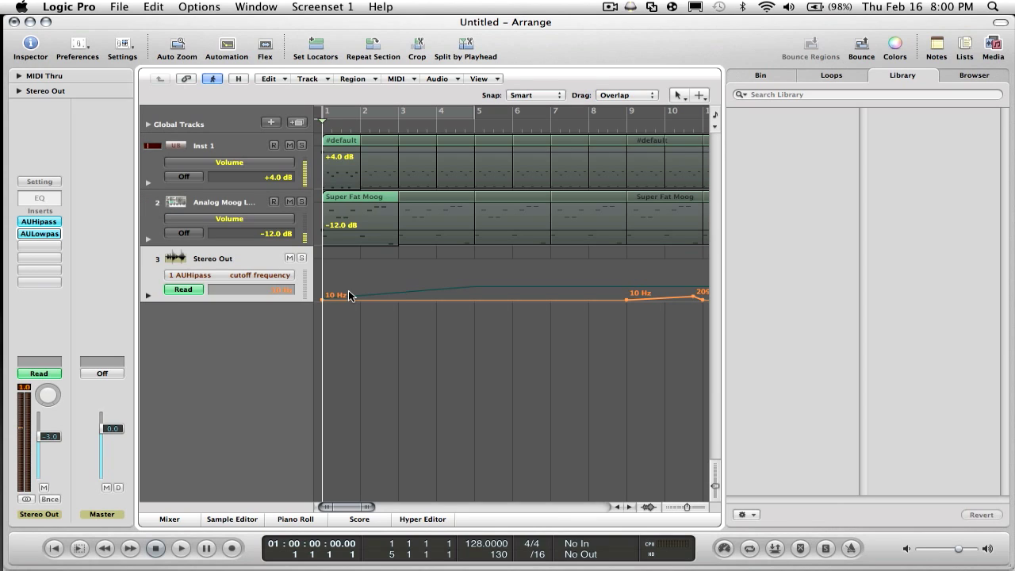
# Switch the Stereo Out lane back to AULowpass cutoff frequency, showing its 353 Hz to 6882 Hz ramp.
pyautogui.click(254, 275)
pyautogui.click(262, 292)
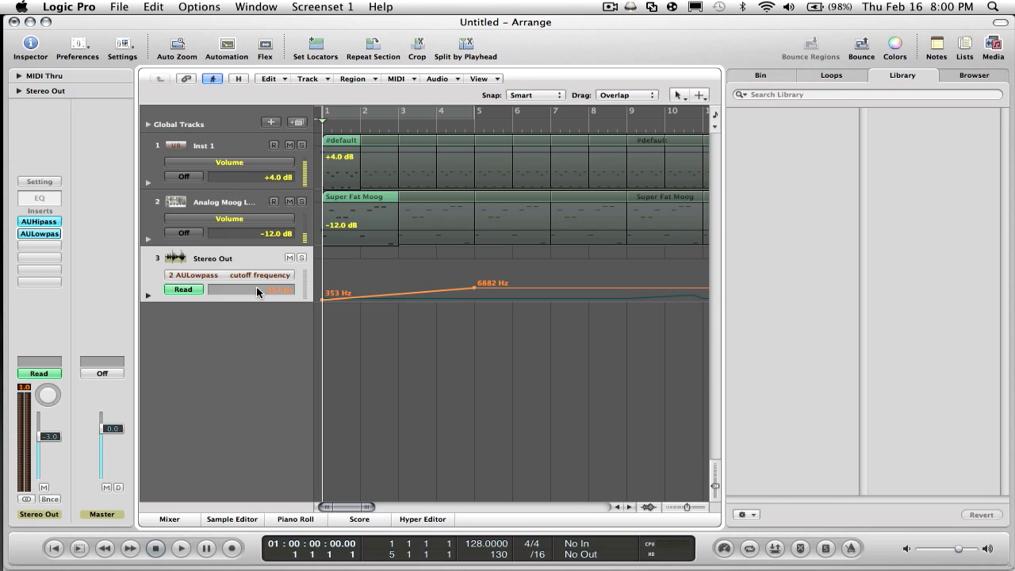
pyautogui.click(208, 276)
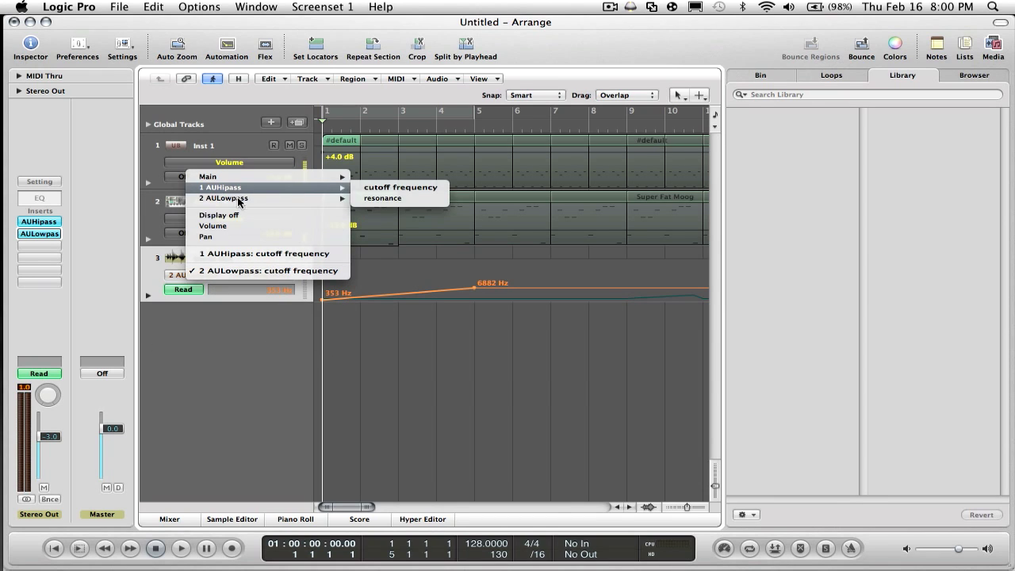
pyautogui.click(231, 330)
pyautogui.press('a')
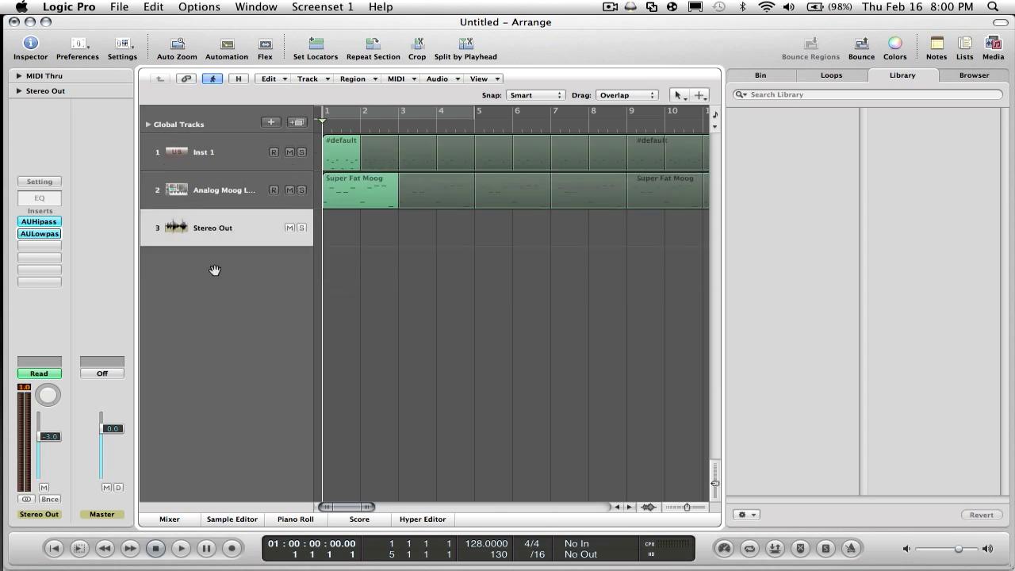
pyautogui.press('a')
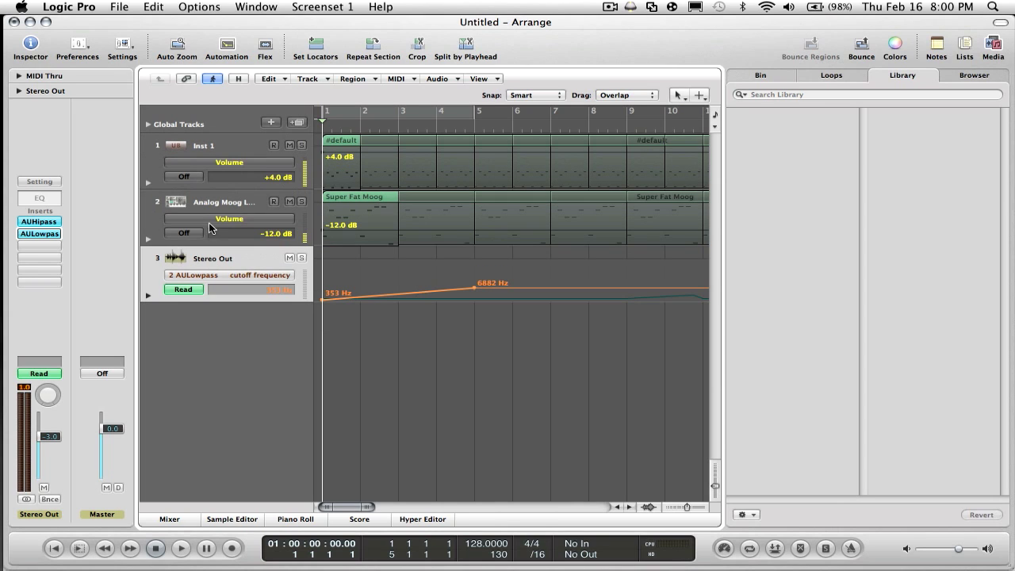
pyautogui.click(254, 276)
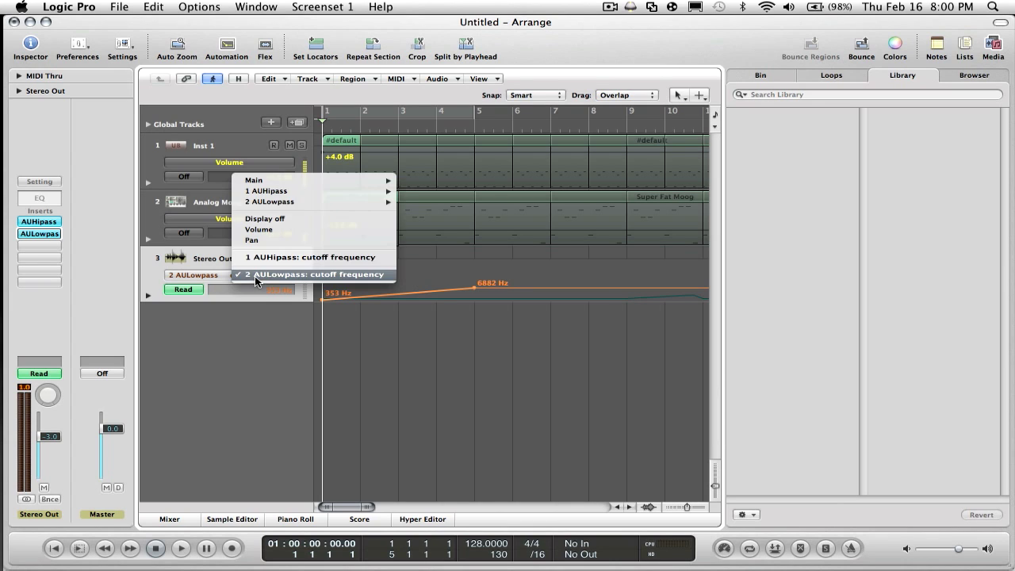
pyautogui.moveTo(296, 191)
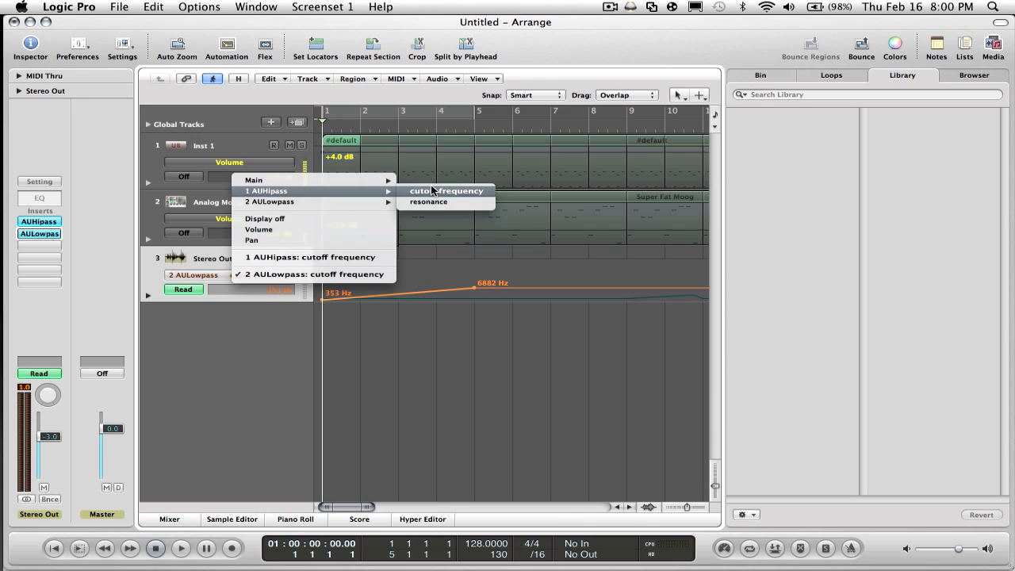
pyautogui.moveTo(332, 201)
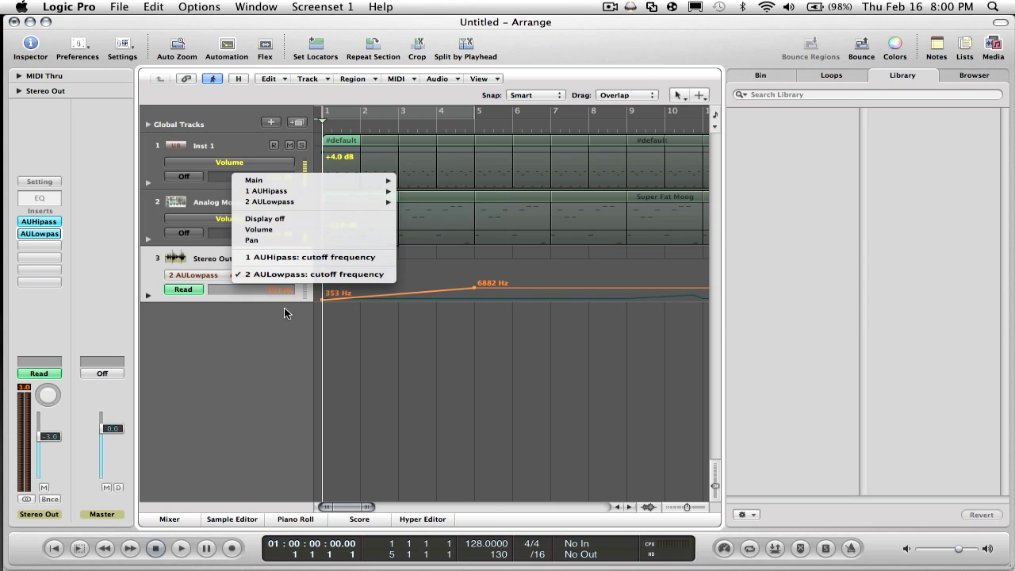
pyautogui.click(255, 319)
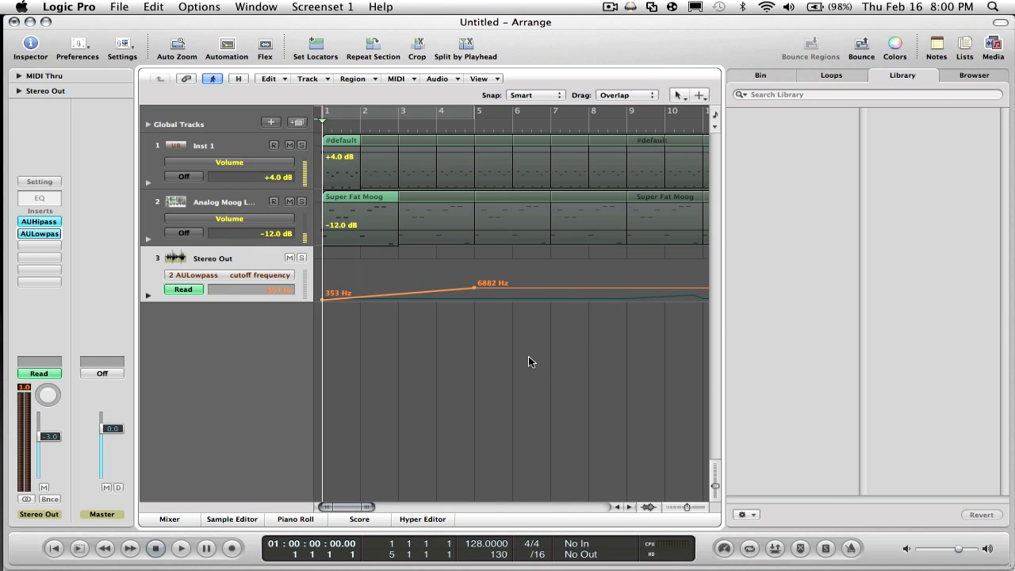
# Audition the sweep, then flatten the AULowpass cutoff curve at 6882 Hz.
pyautogui.press('space')
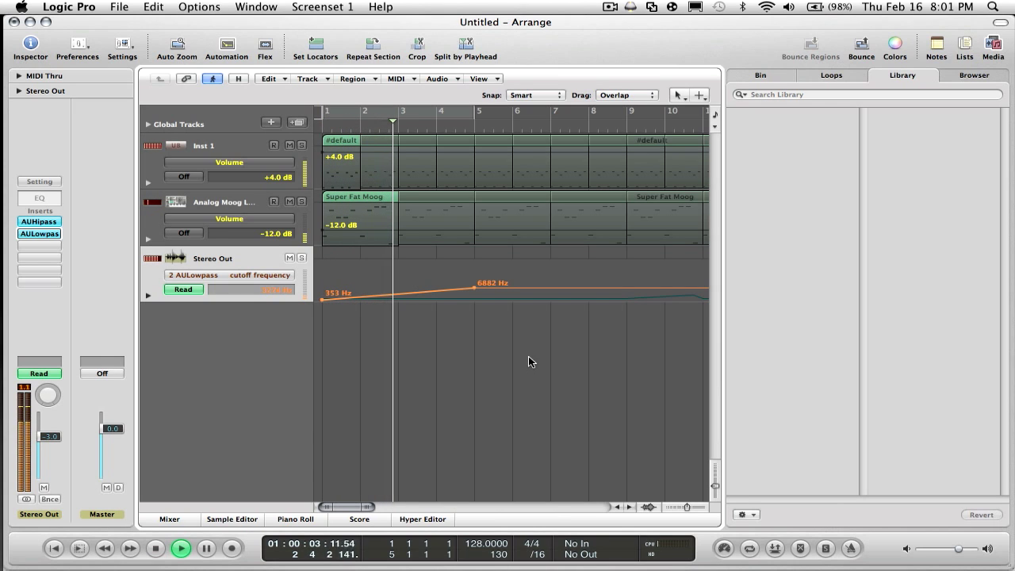
pyautogui.press('space')
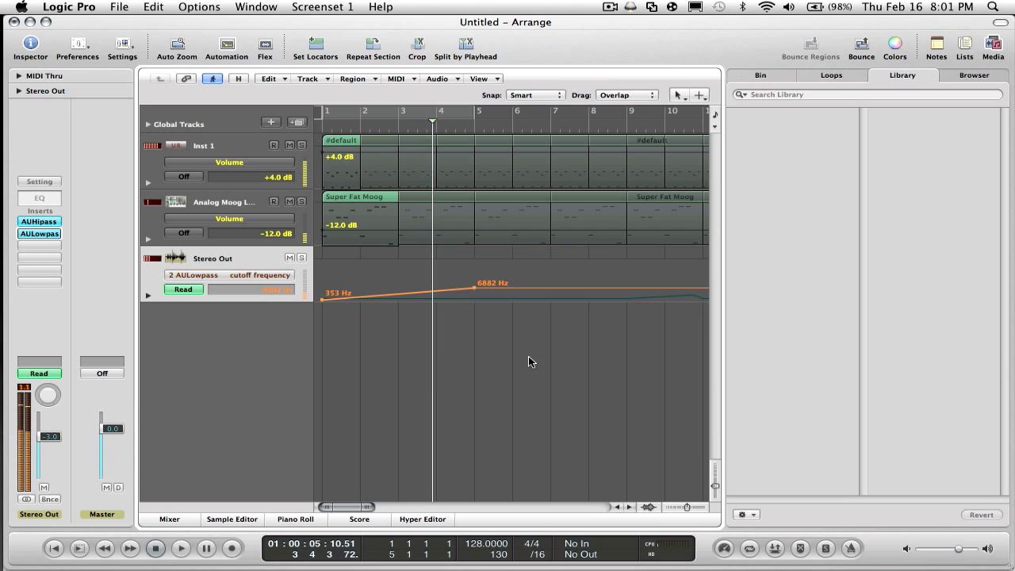
pyautogui.click(219, 277)
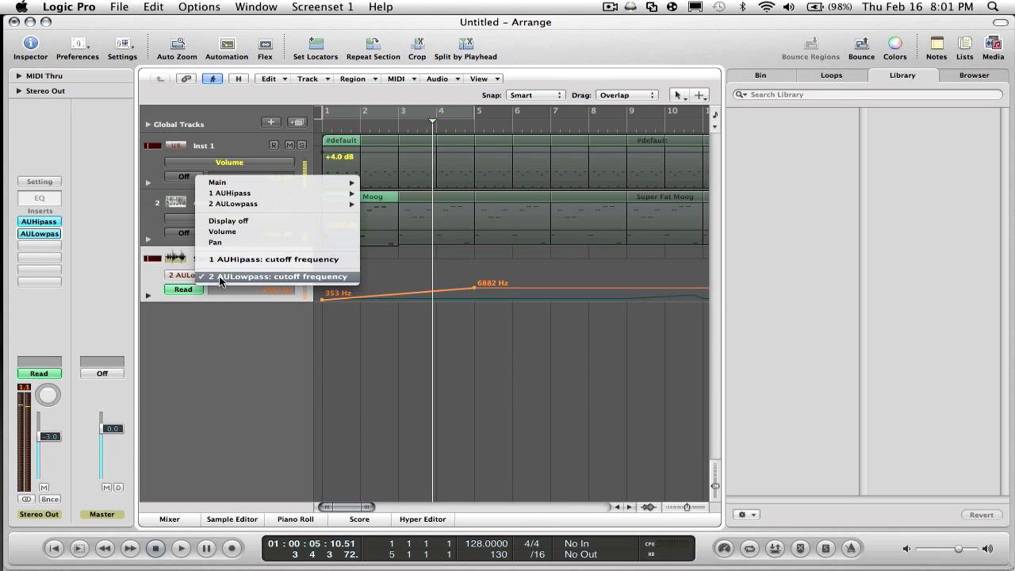
pyautogui.click(220, 276)
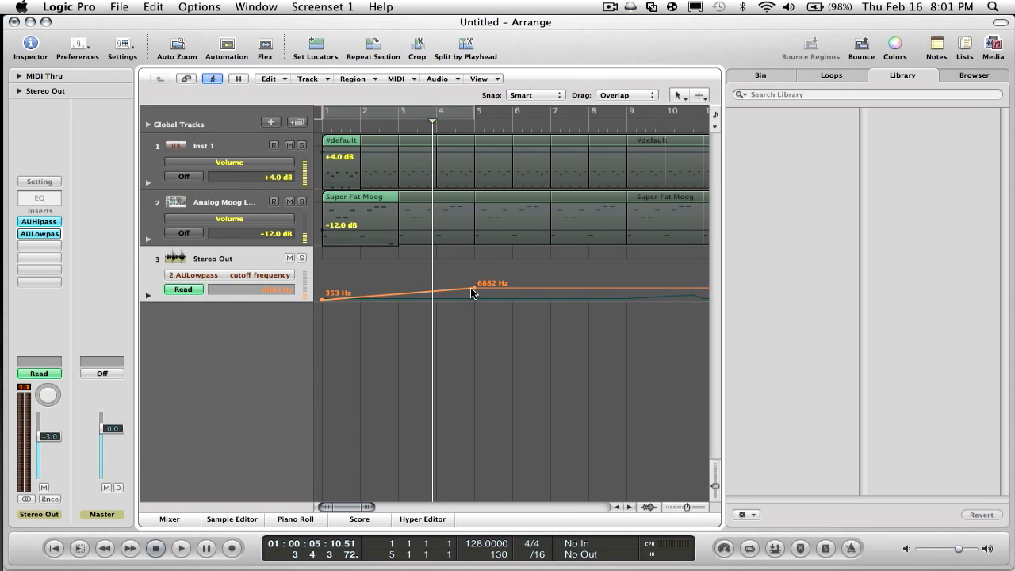
pyautogui.click(318, 296)
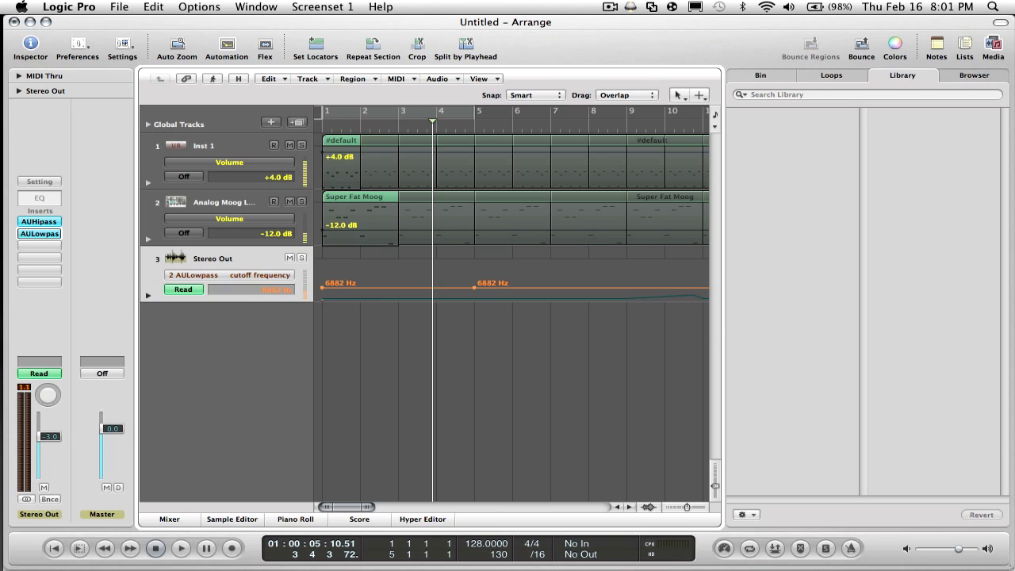
# Show the AUHipass cutoff lane and pull its 2092 Hz node down to 10 Hz.
pyautogui.click(239, 278)
pyautogui.click(238, 259)
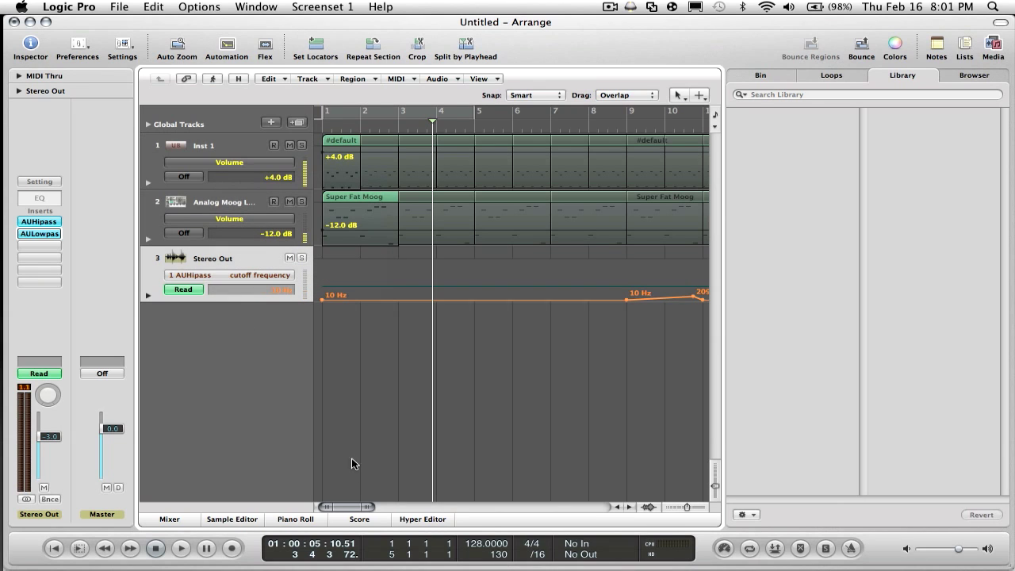
pyautogui.moveTo(355, 508); pyautogui.dragTo(364, 510)
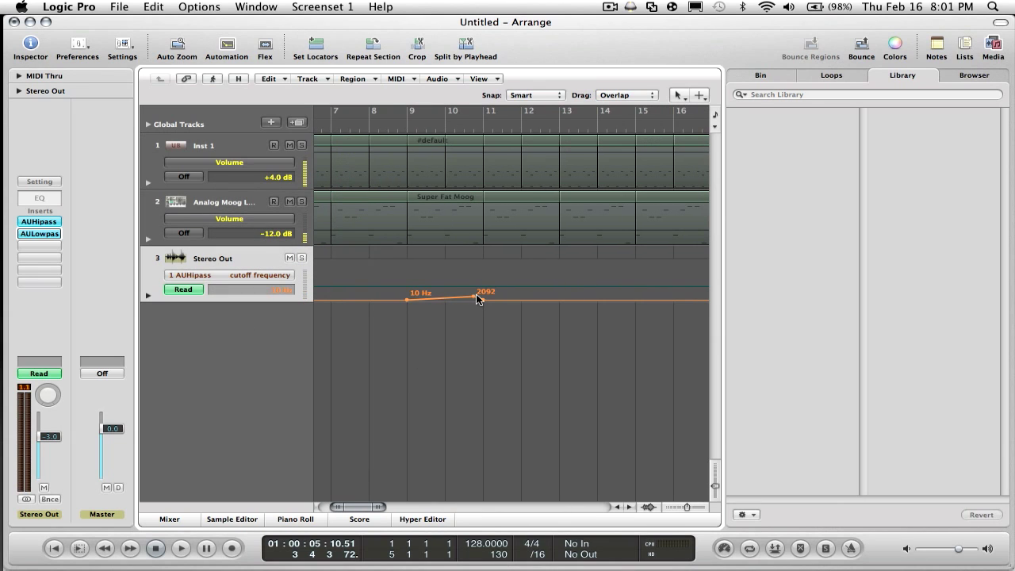
pyautogui.moveTo(476, 299); pyautogui.dragTo(483, 300)
pyautogui.moveTo(340, 505); pyautogui.dragTo(292, 498)
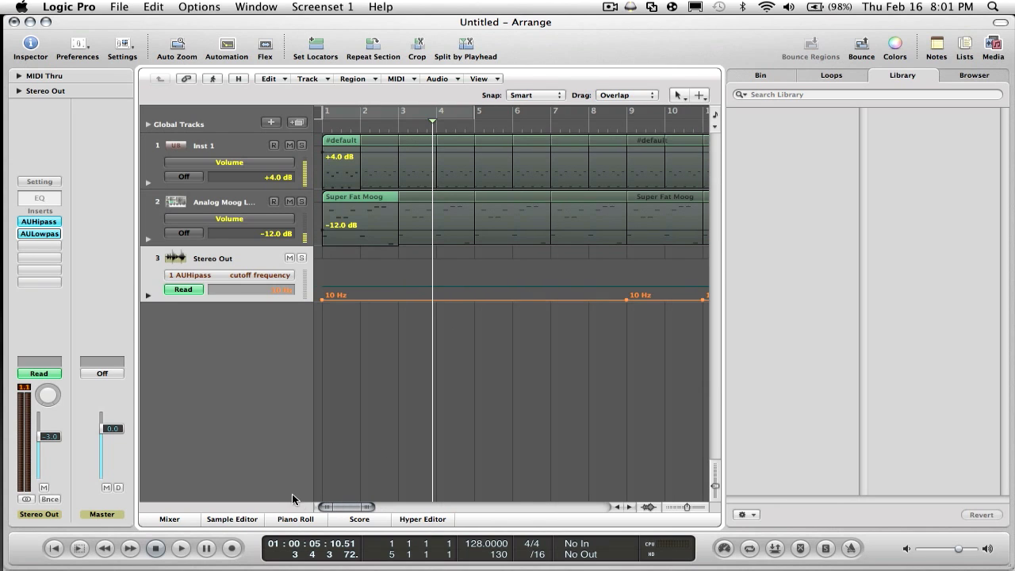
# Select the Inst 1 drum track and add a stereo AUHipass insert to it.
pyautogui.click(210, 142)
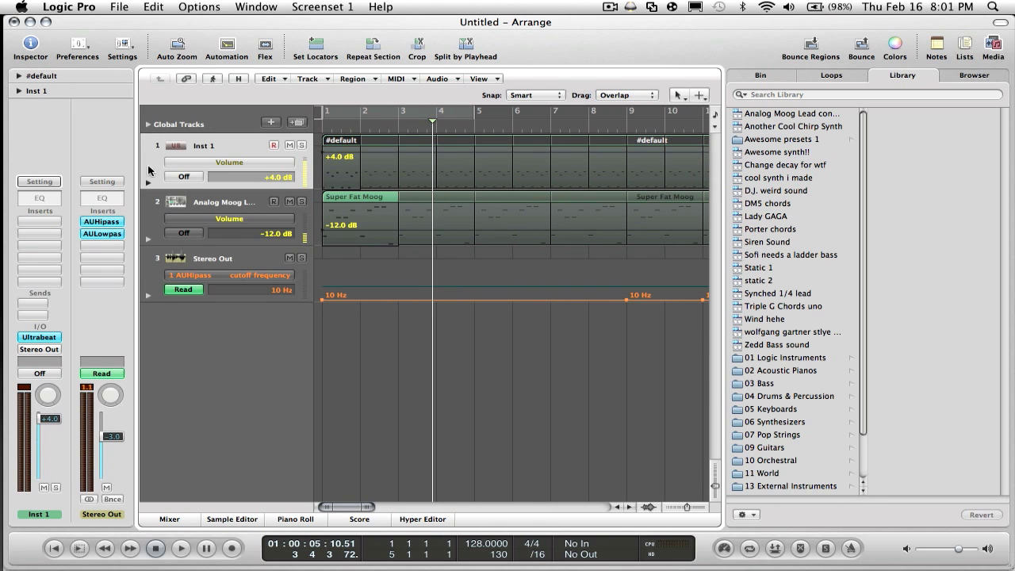
pyautogui.click(53, 222)
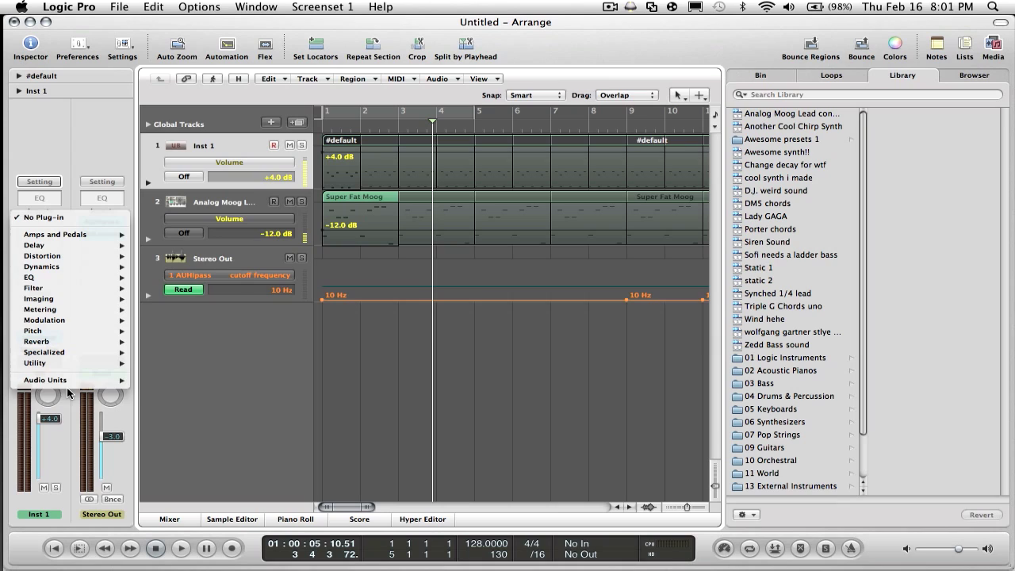
pyautogui.moveTo(77, 381)
pyautogui.moveTo(227, 380)
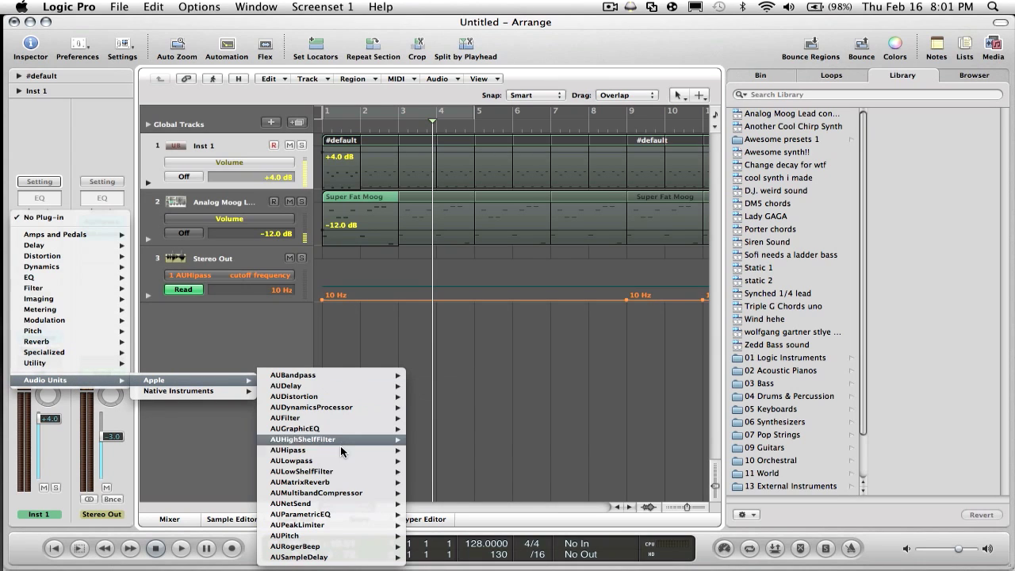
pyautogui.moveTo(333, 460)
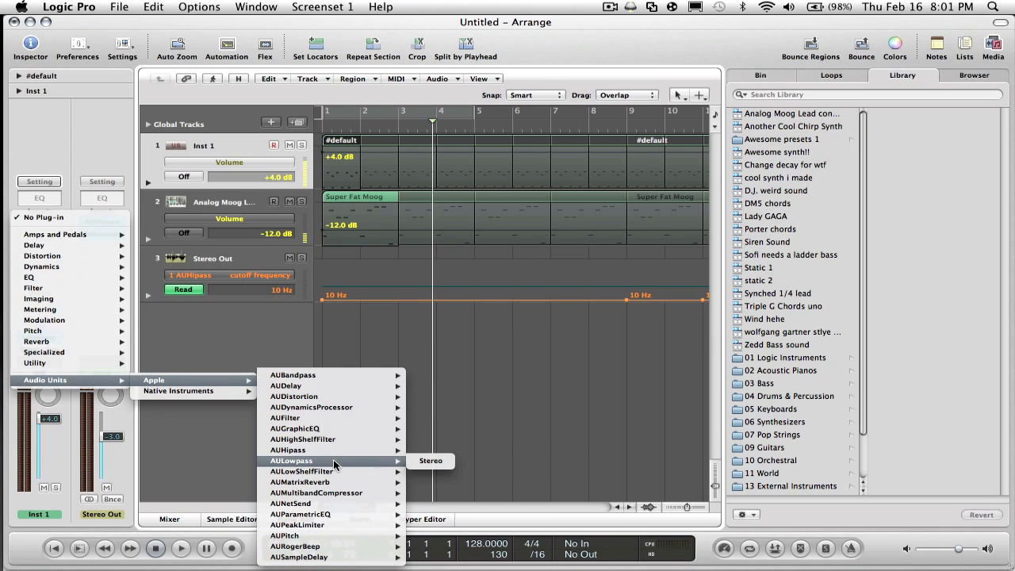
pyautogui.click(422, 454)
pyautogui.click(54, 58)
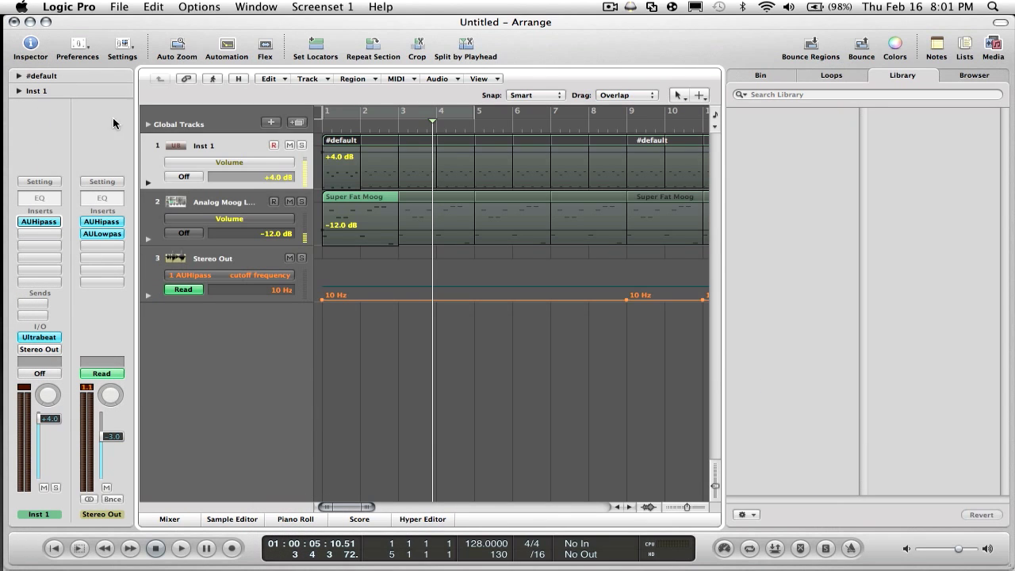
pyautogui.click(198, 164)
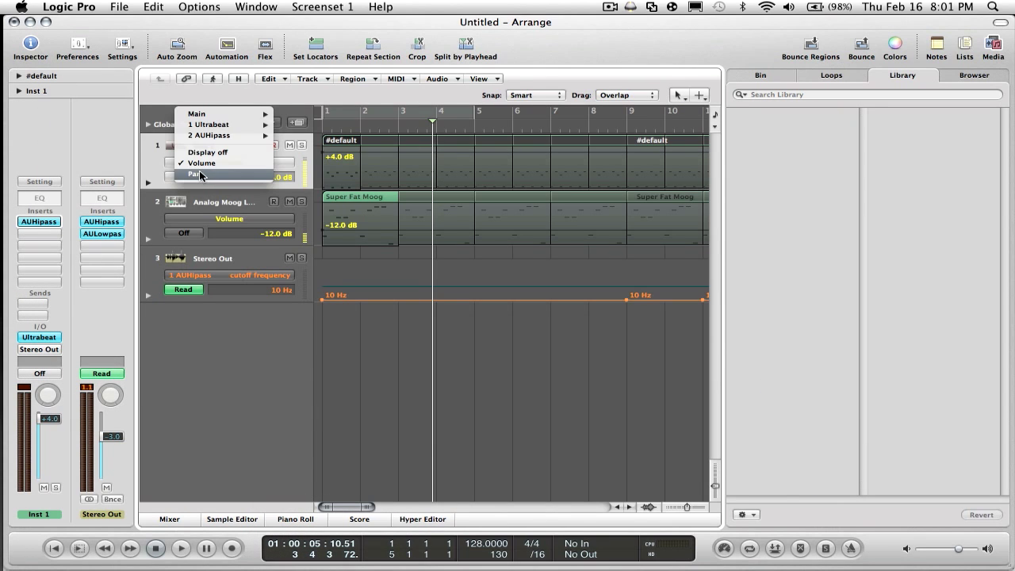
# Show Inst 1's AUHipass cutoff lane and add 10 Hz nodes at the start and bar 4.
pyautogui.moveTo(214, 136)
pyautogui.click(321, 138)
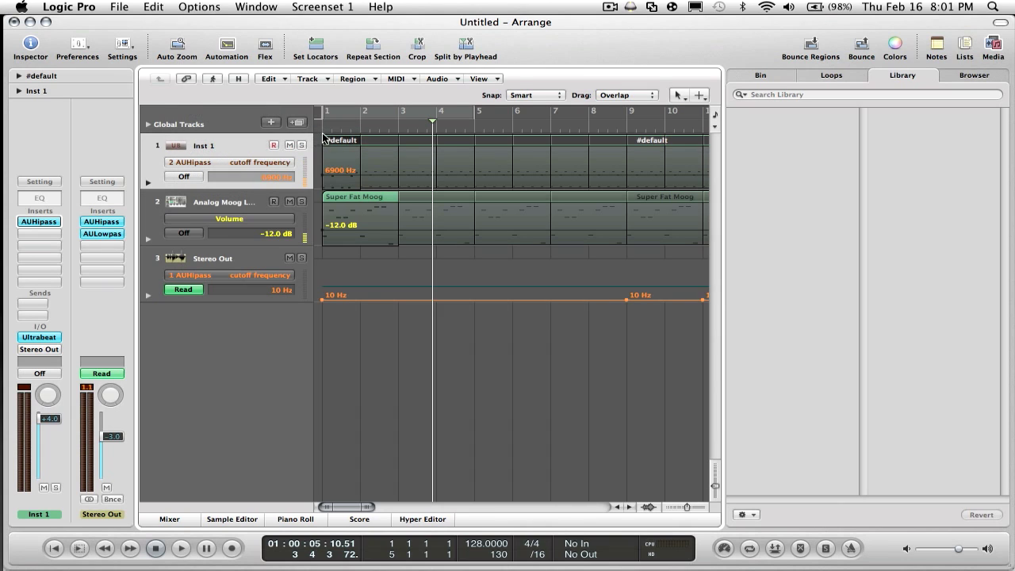
pyautogui.moveTo(336, 182); pyautogui.dragTo(327, 210)
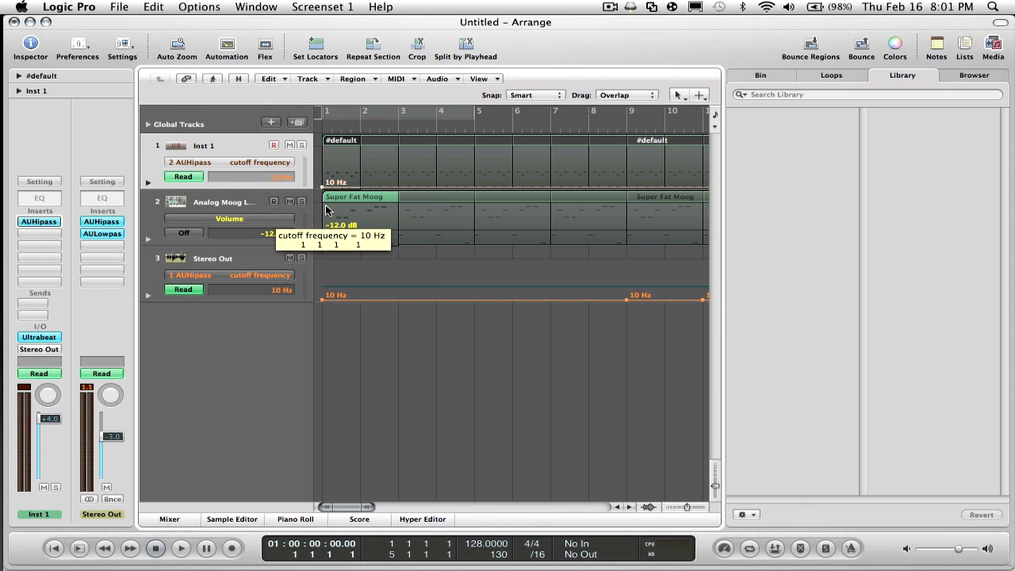
pyautogui.click(435, 187)
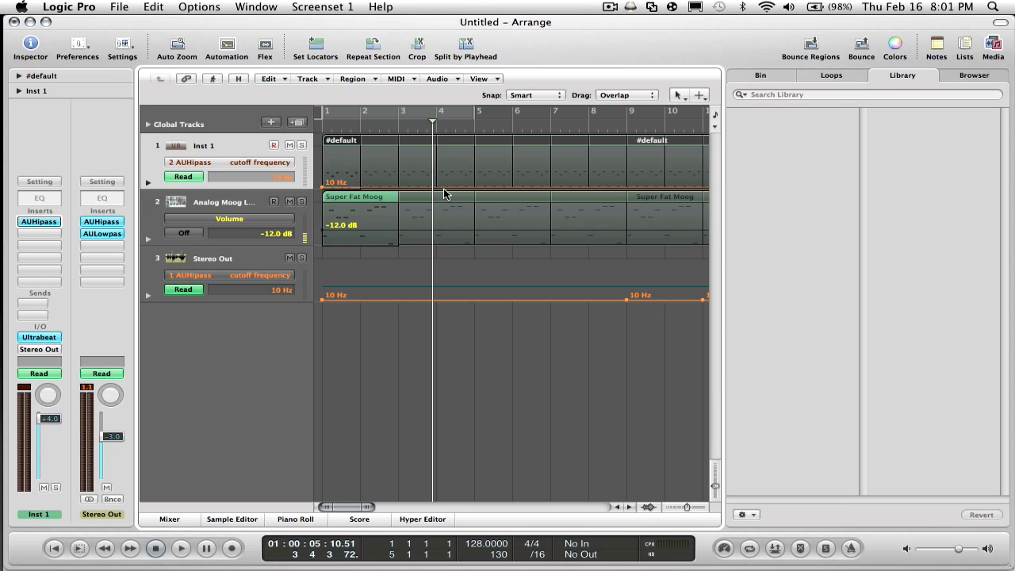
pyautogui.click(437, 186)
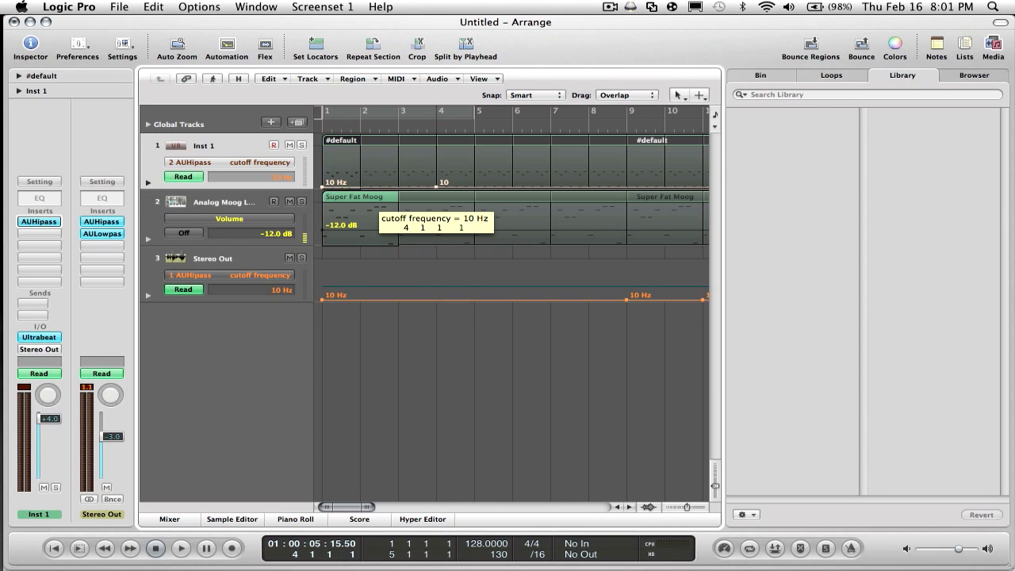
pyautogui.click(474, 186)
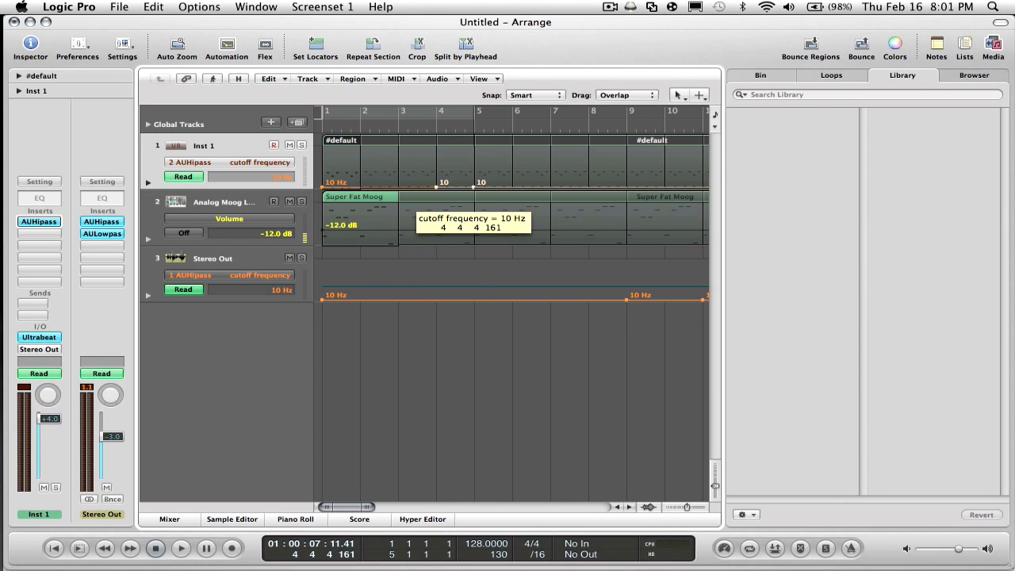
# Raise the node near bar 5 to 3307 Hz, add a 10 Hz node after it, and play from the start.
pyautogui.moveTo(474, 186)
pyautogui.mouseDown()
pyautogui.moveTo(474, 147)
pyautogui.moveTo(474, 182)
pyautogui.mouseUp()
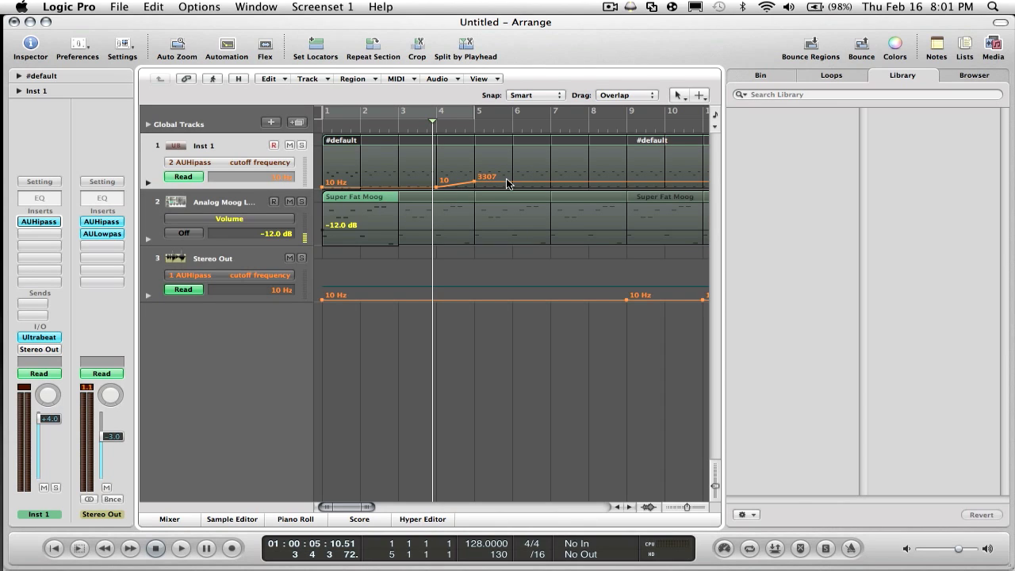
pyautogui.click(474, 183)
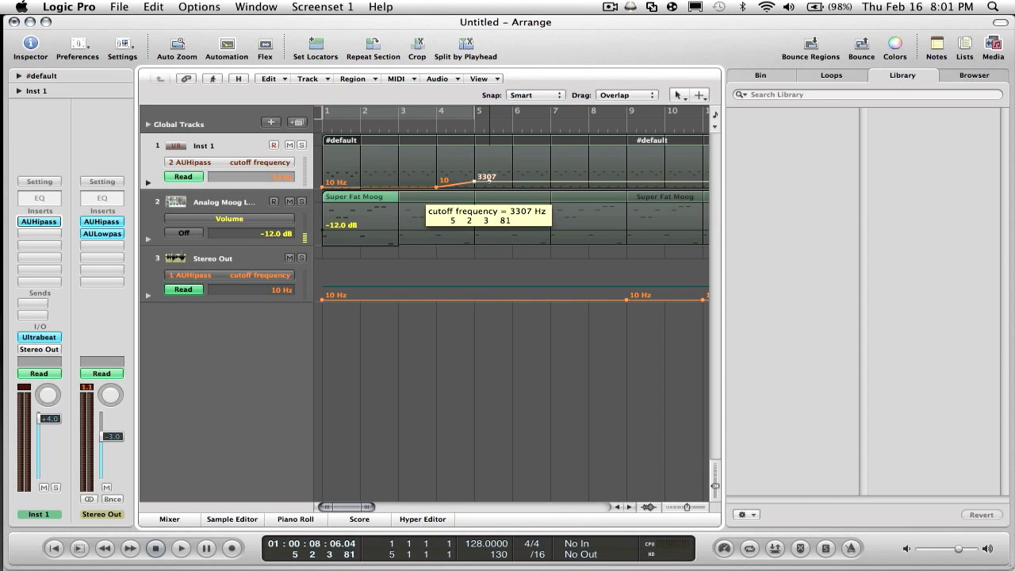
pyautogui.moveTo(474, 183)
pyautogui.mouseDown()
pyautogui.moveTo(484, 194)
pyautogui.moveTo(474, 188)
pyautogui.mouseUp()
pyautogui.click(488, 183)
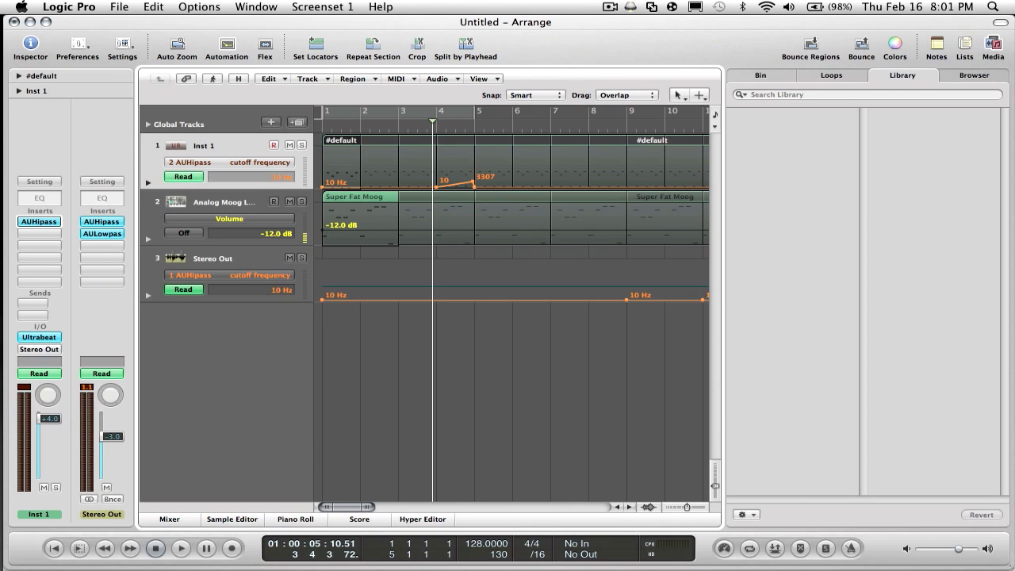
pyautogui.press('Return')
pyautogui.press('space')
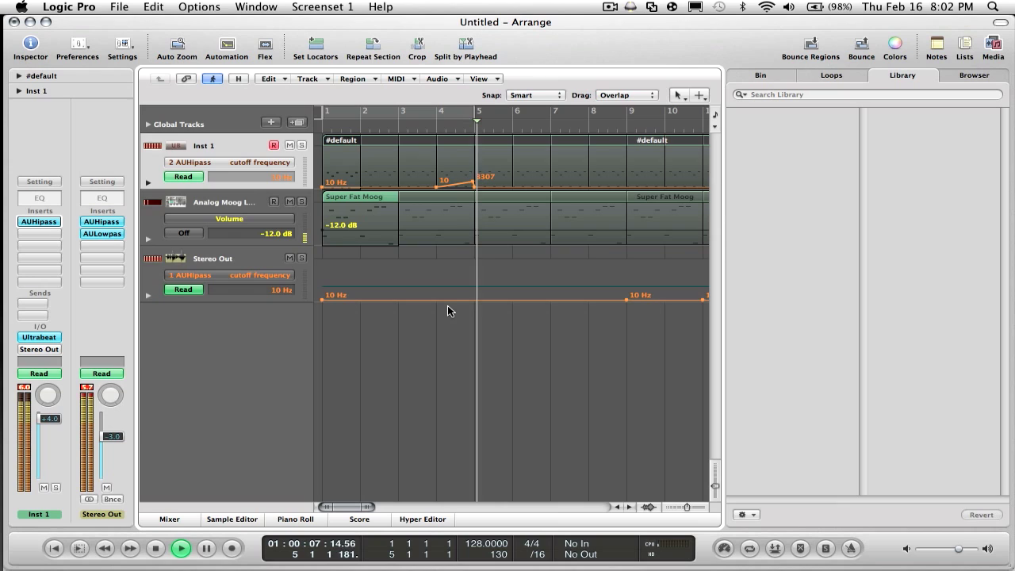
# Stop playback and select the Analog Moog Lead track to show its channel strip.
pyautogui.press('space')
pyautogui.click(210, 204)
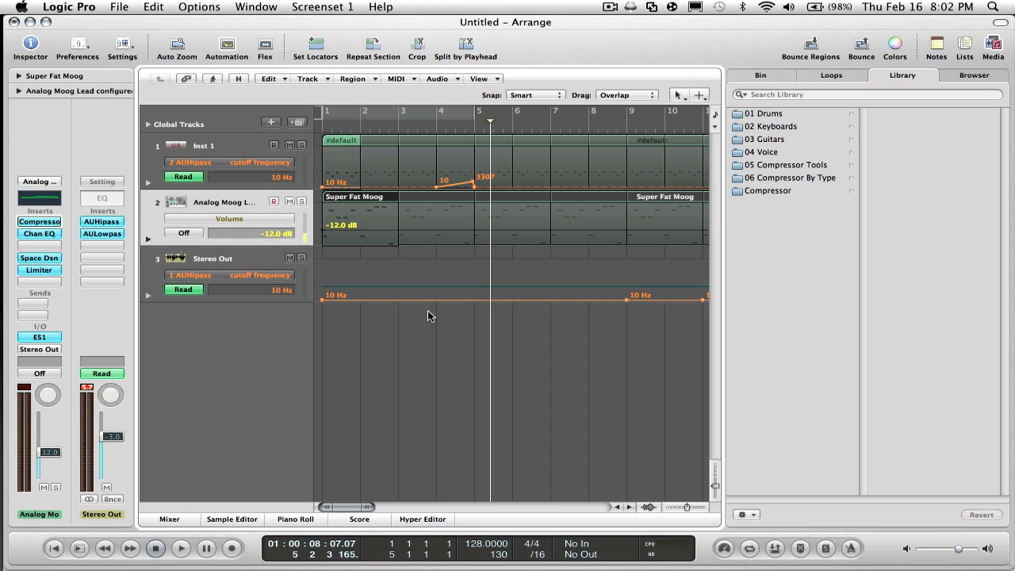
# Toggle Track Automation off so Inst 1, Analog Moog Lead and Stereo Out show only regions.
pyautogui.press('a')
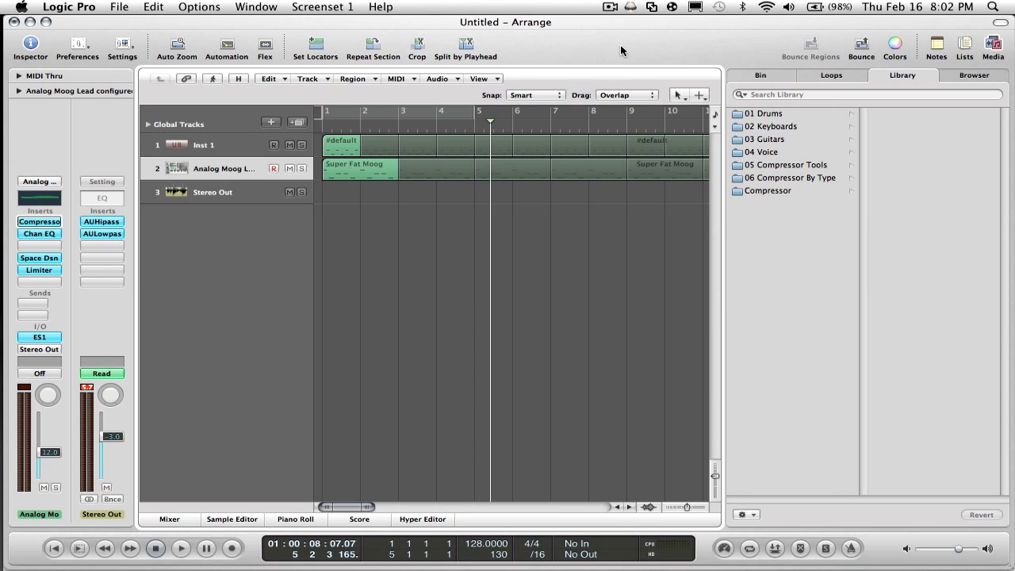
pyautogui.click(611, 8)
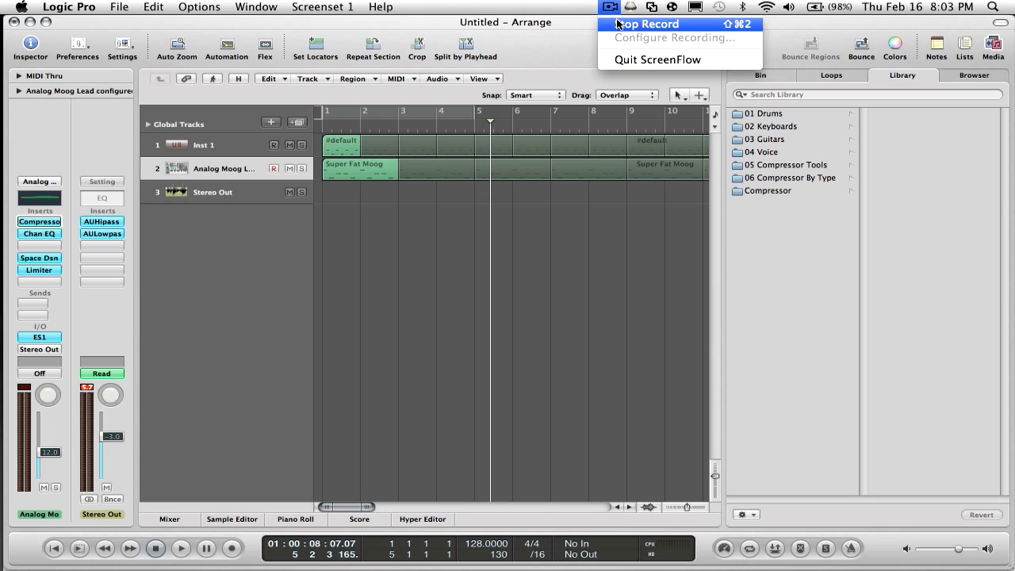